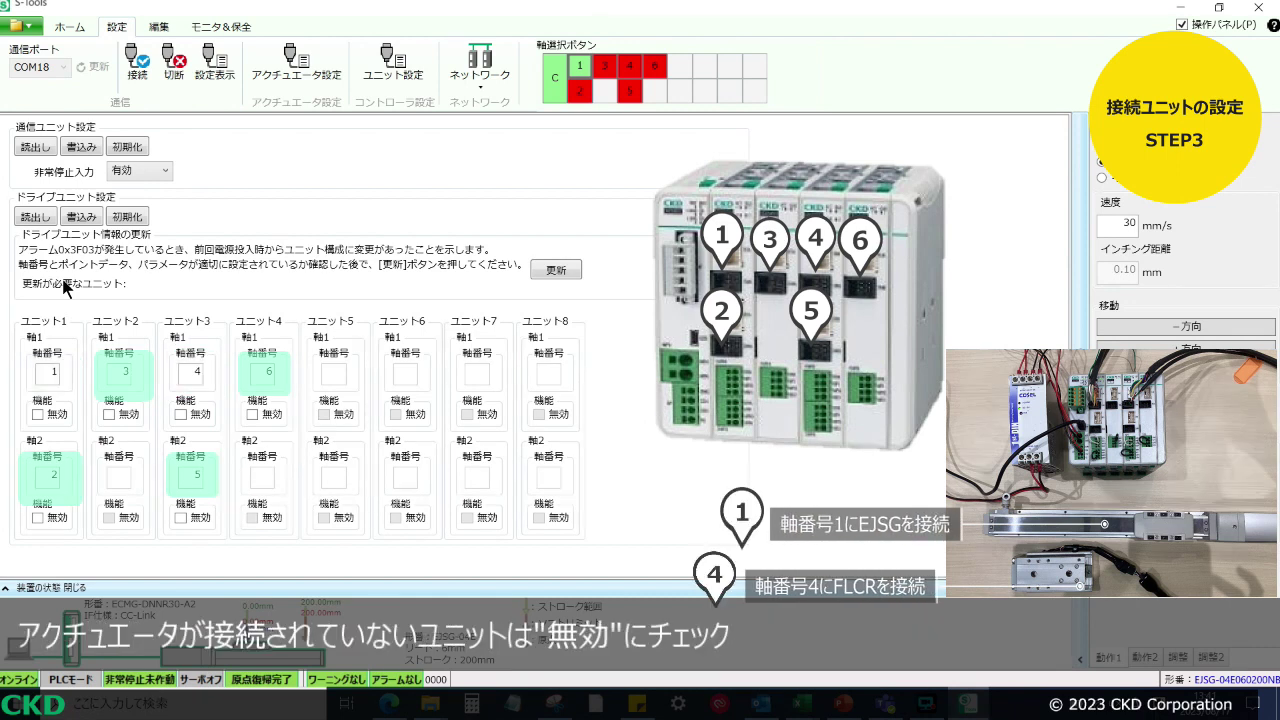
Set the unconnected axes 2, 3, 5 and 6 to 無効 (disabled) in the drive unit settings
left_click(48, 515)
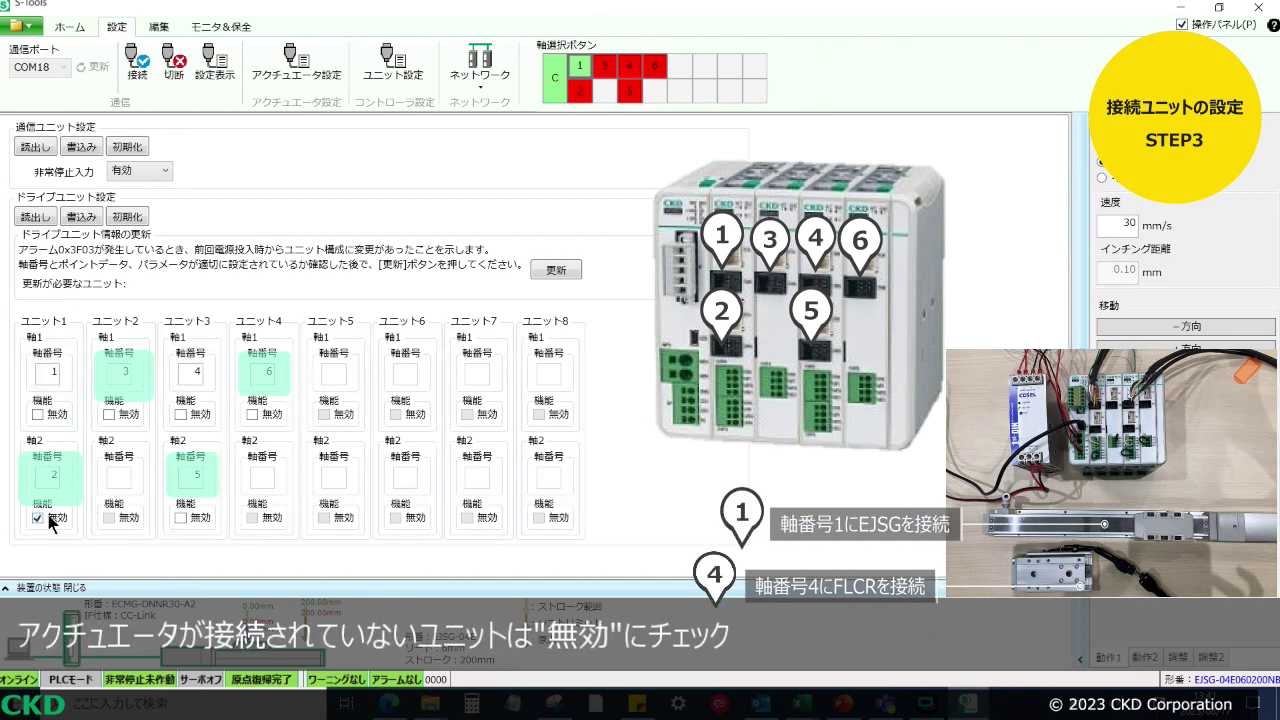
left_click(124, 416)
left_click(183, 512)
left_click(256, 413)
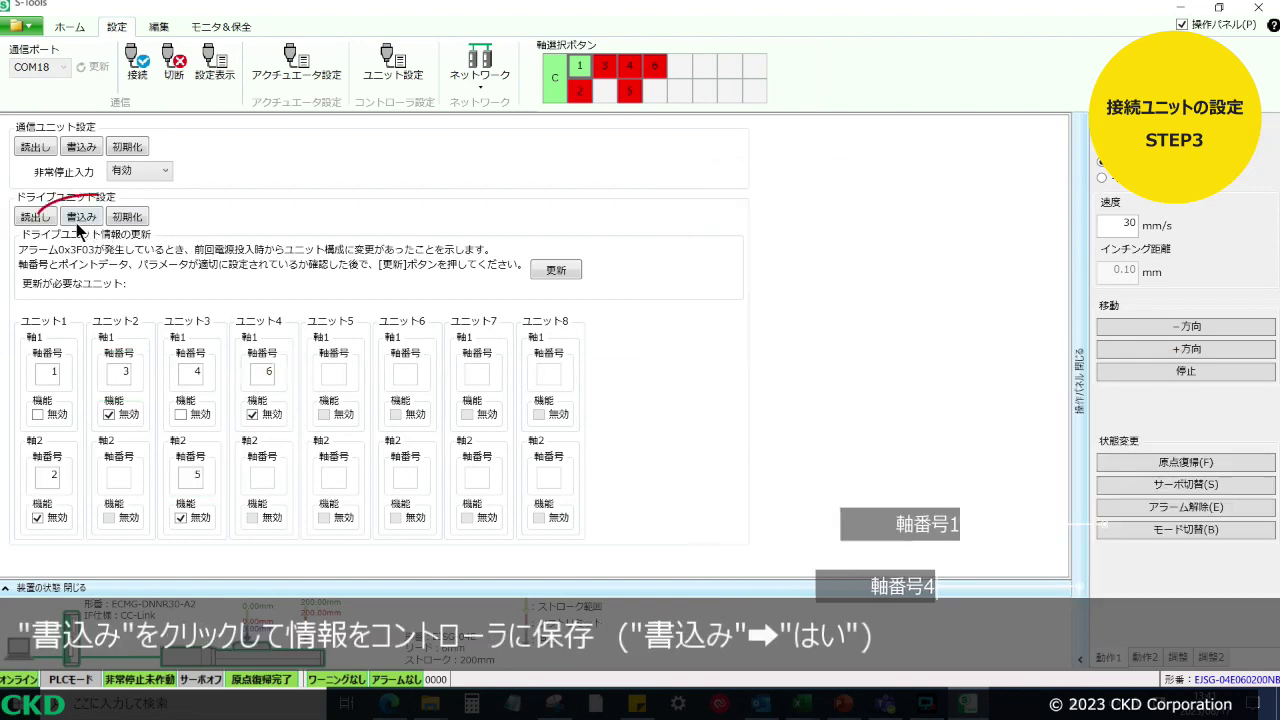
Write the drive unit settings to the controller, accepting TOOL mode, and run the software reset
left_click(80, 219)
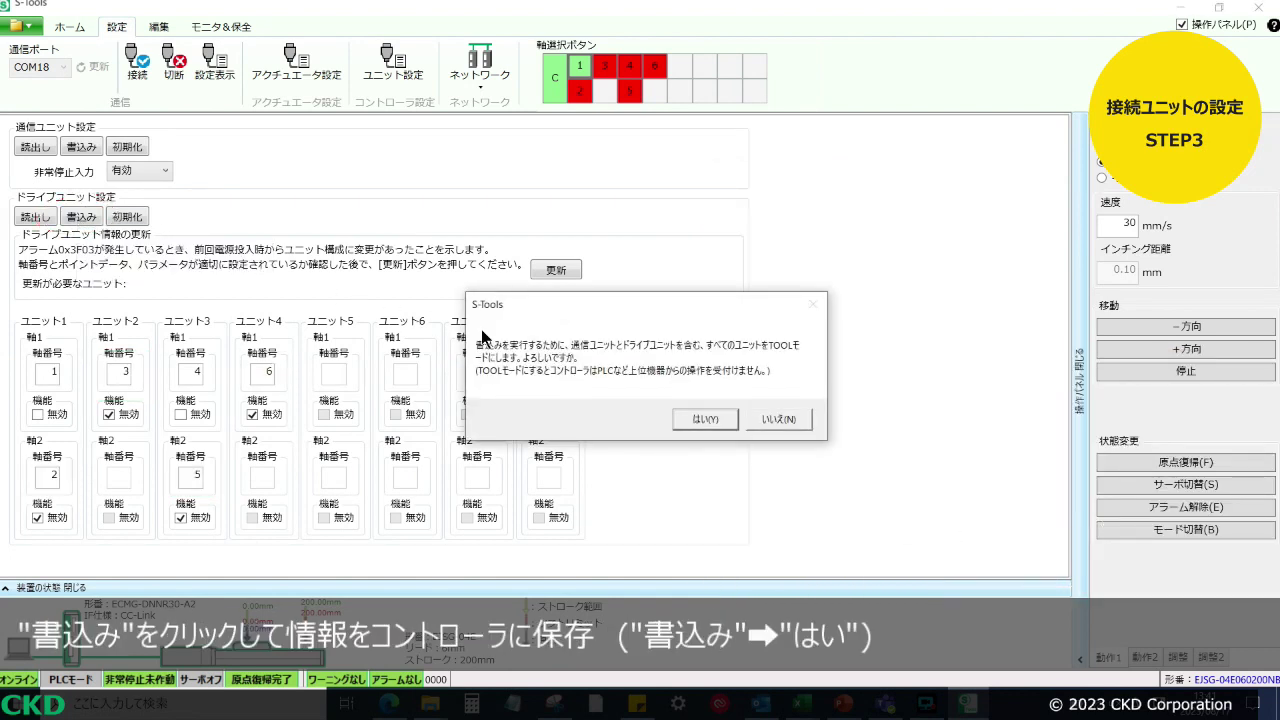
left_click(707, 420)
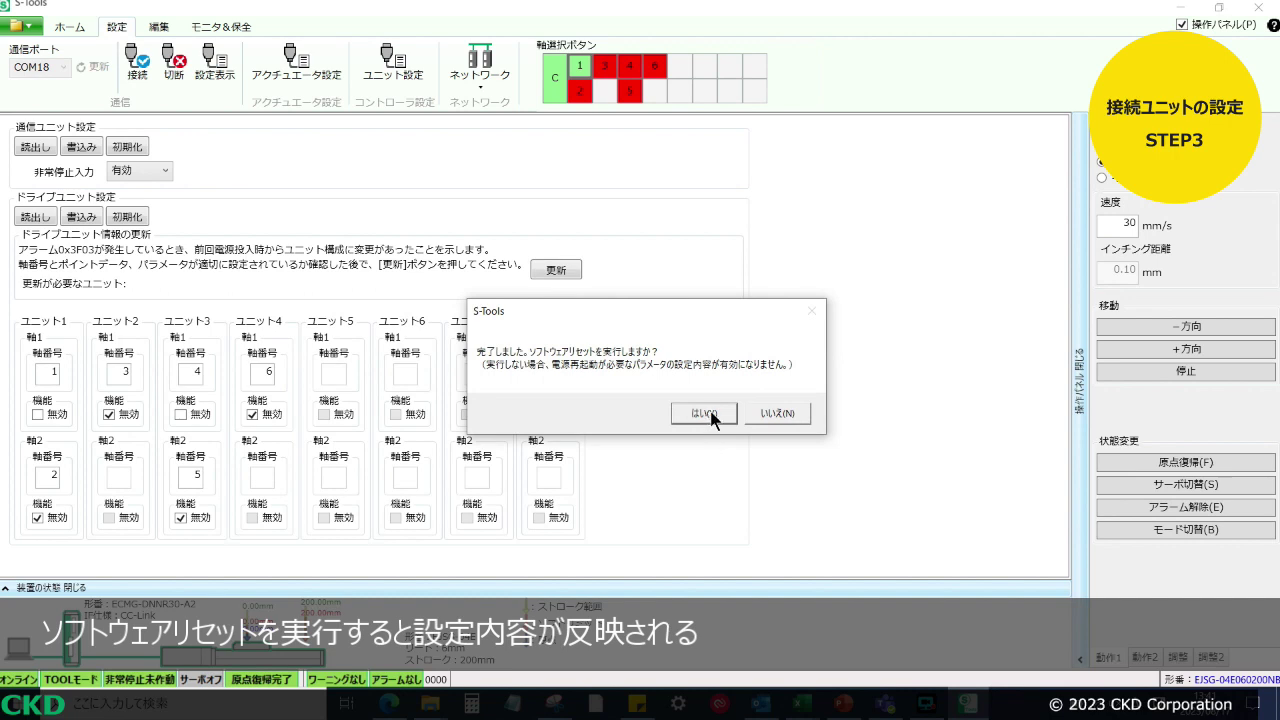
left_click(711, 413)
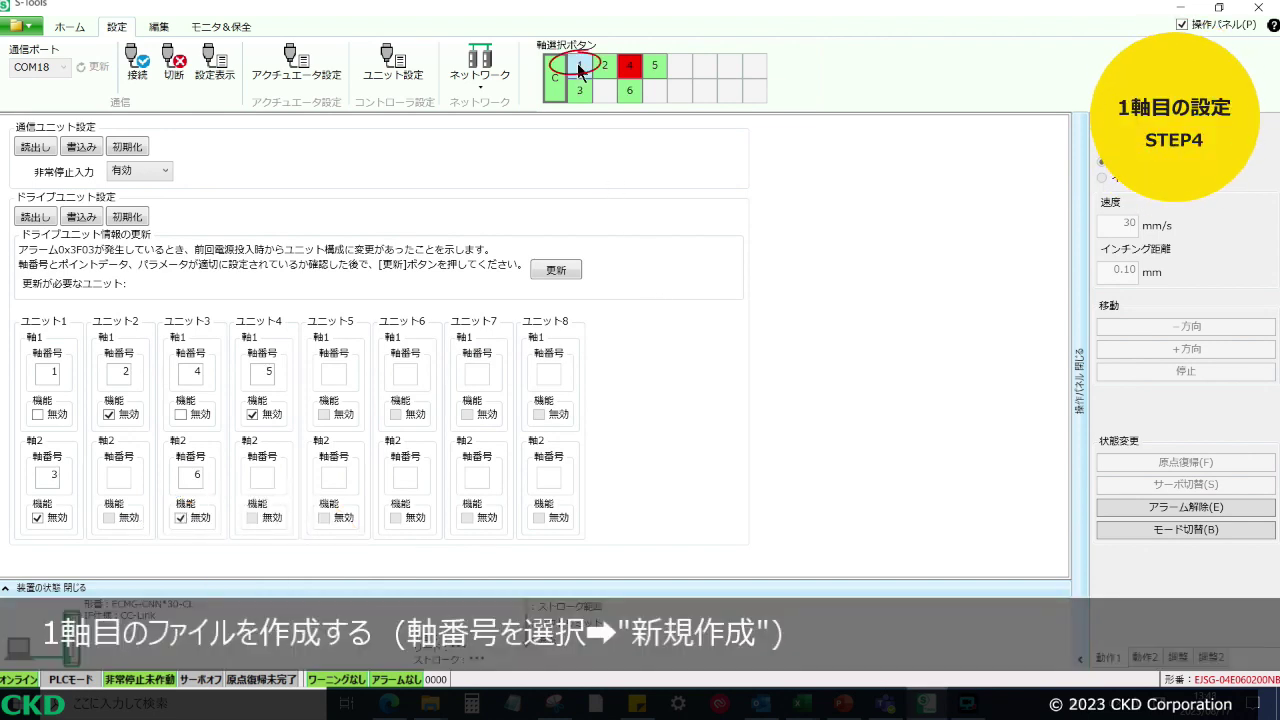
Create a new data file for axis number 1
left_click(579, 66)
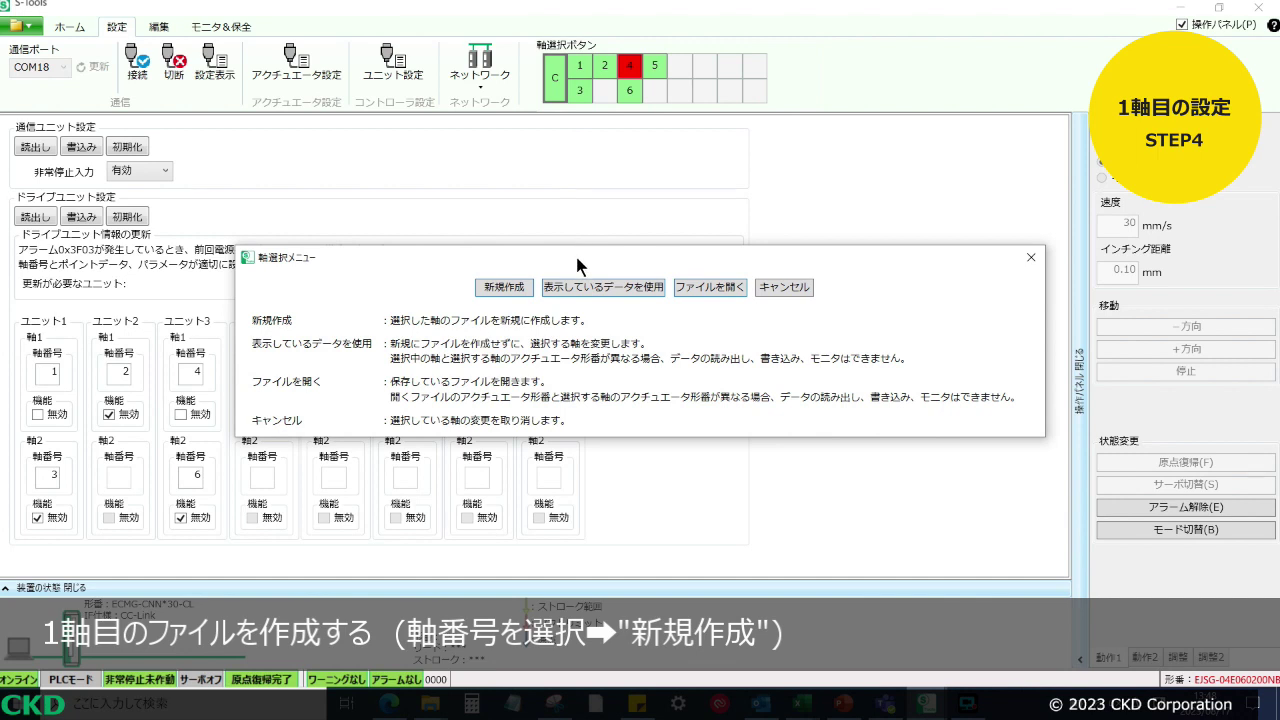
left_click(522, 288)
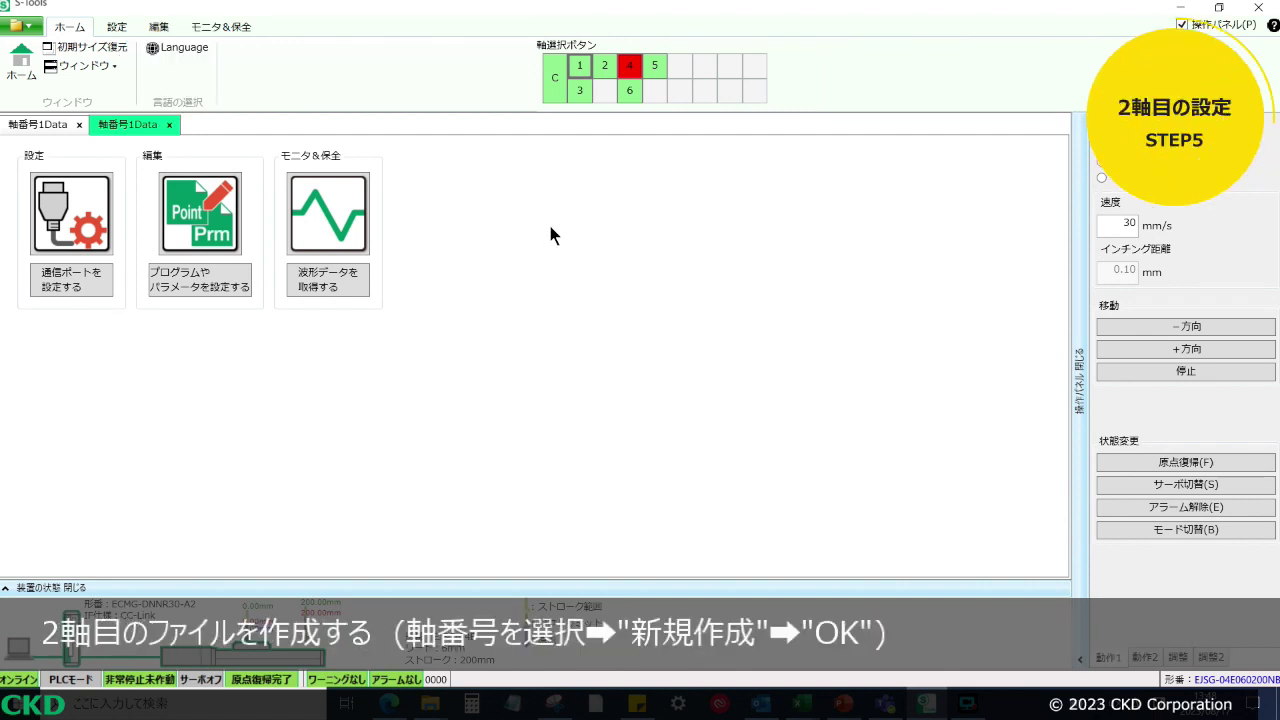
Create a new data file for axis number 4 with actuator series FLCR, size 16, lead 02 and stroke 050
left_click(630, 72)
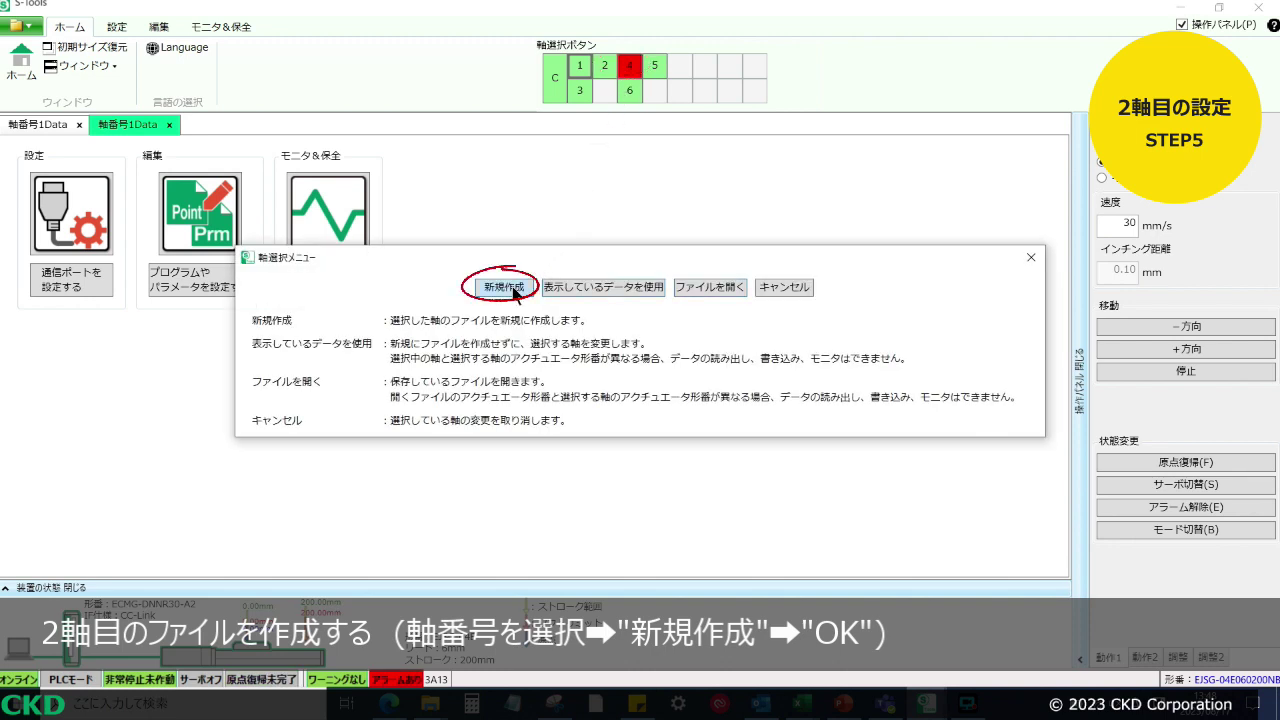
left_click(513, 289)
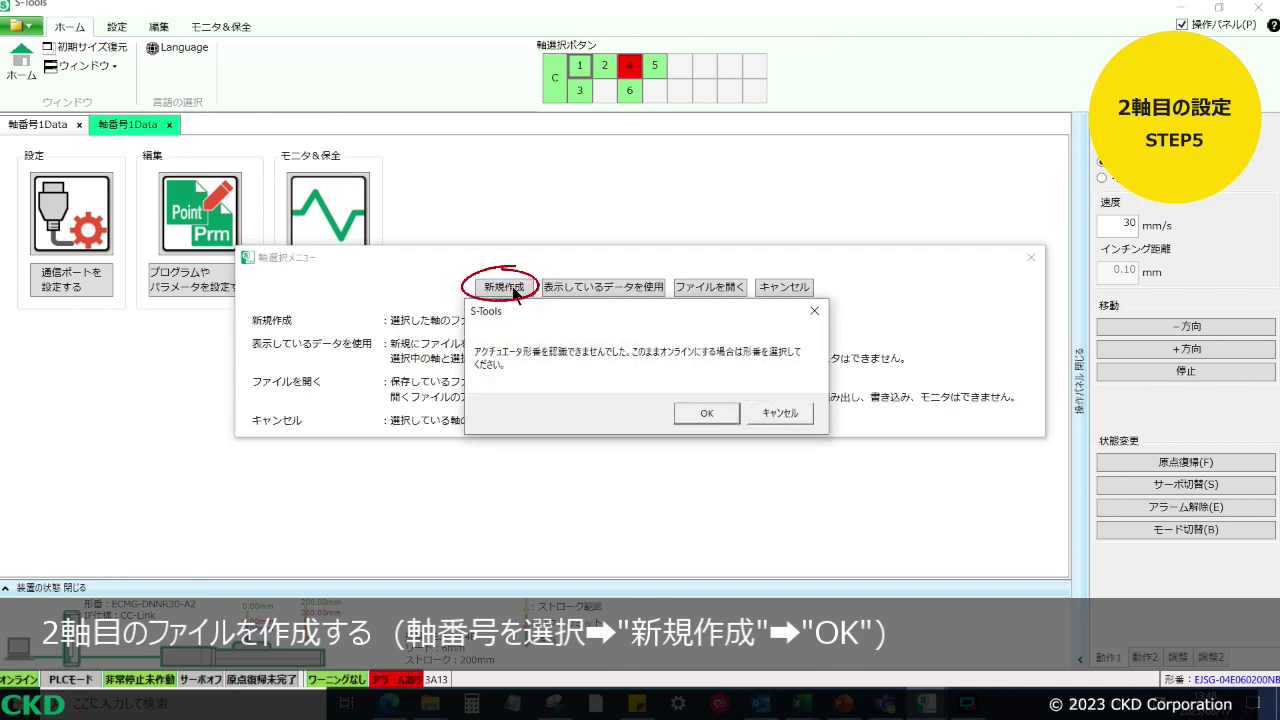
left_click(700, 413)
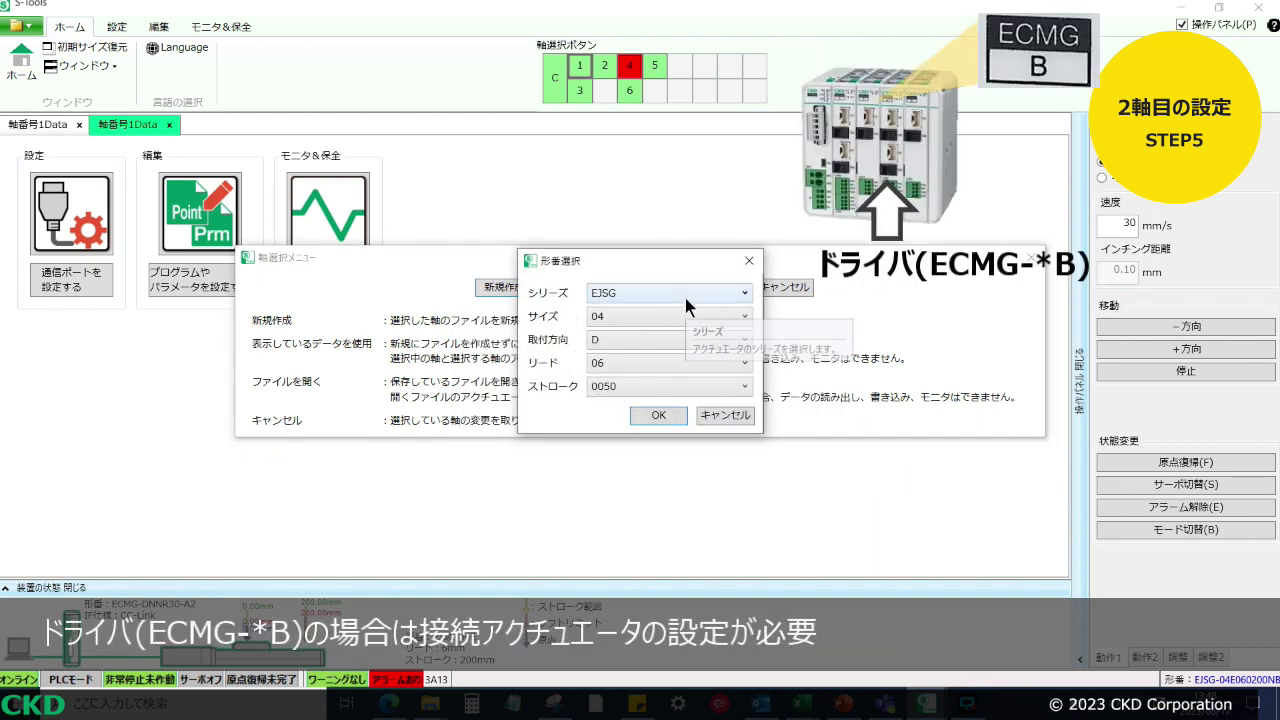
left_click(685, 296)
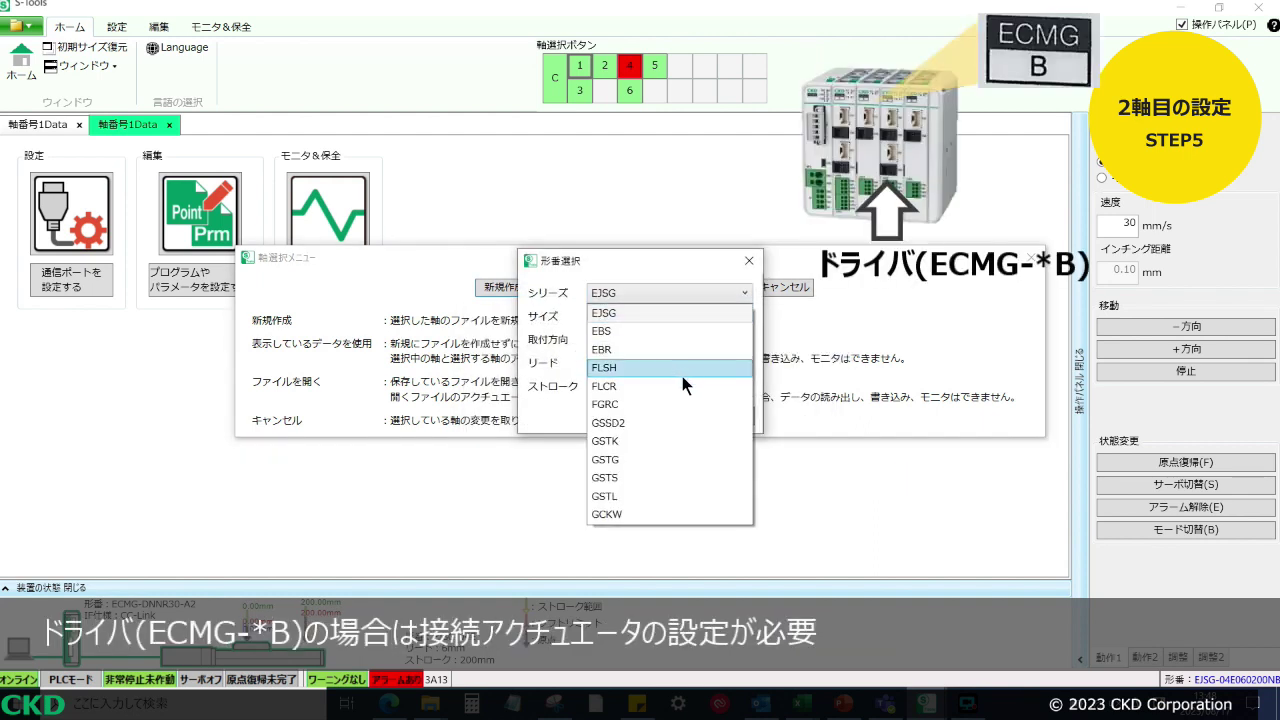
left_click(686, 386)
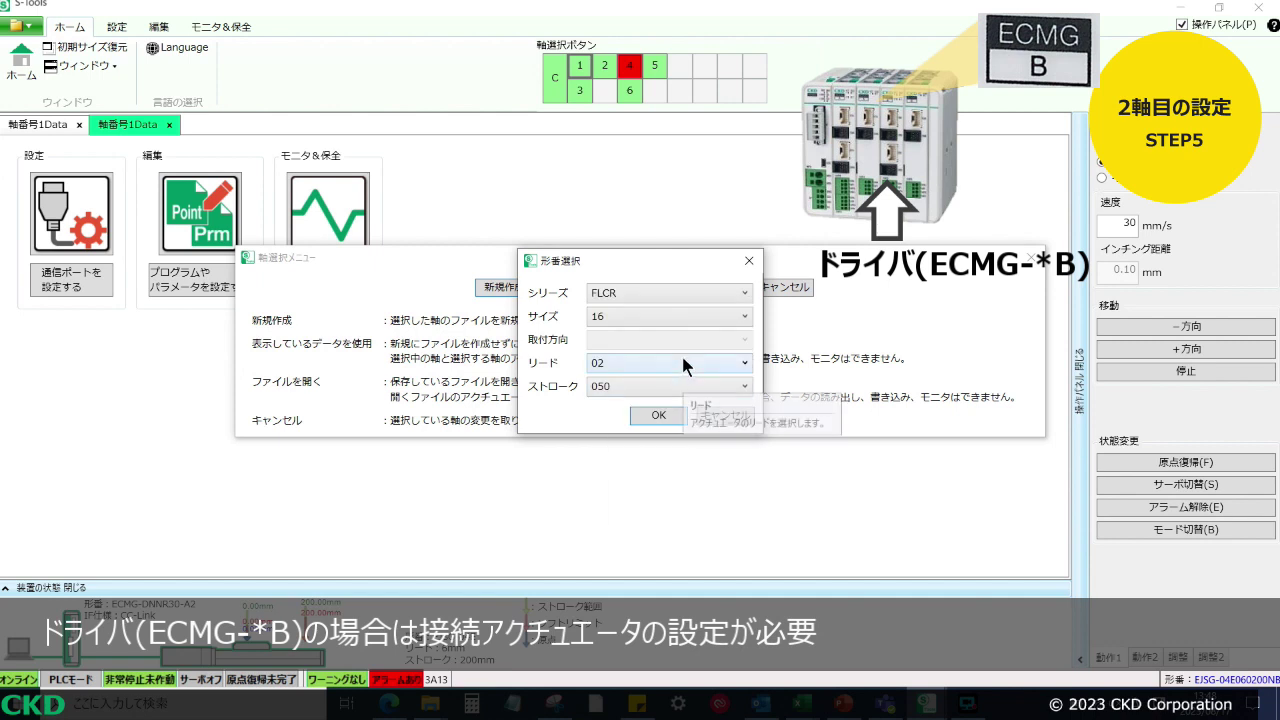
left_click(684, 359)
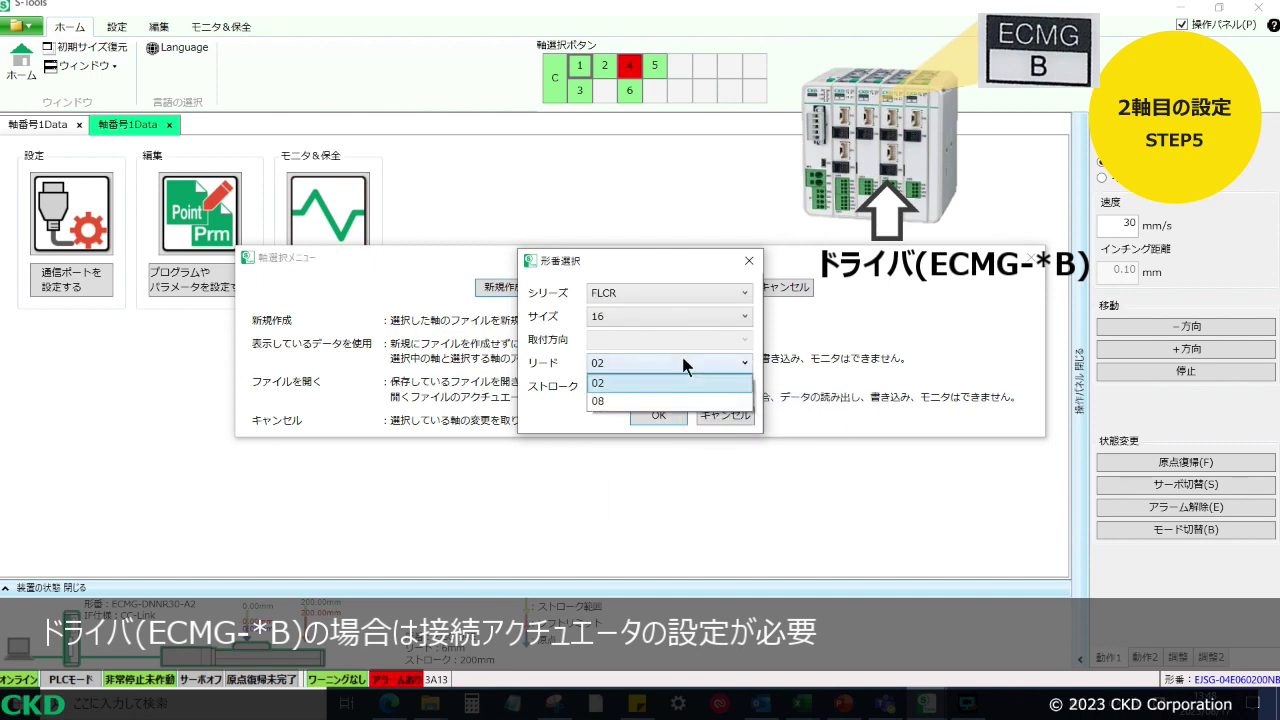
left_click(686, 383)
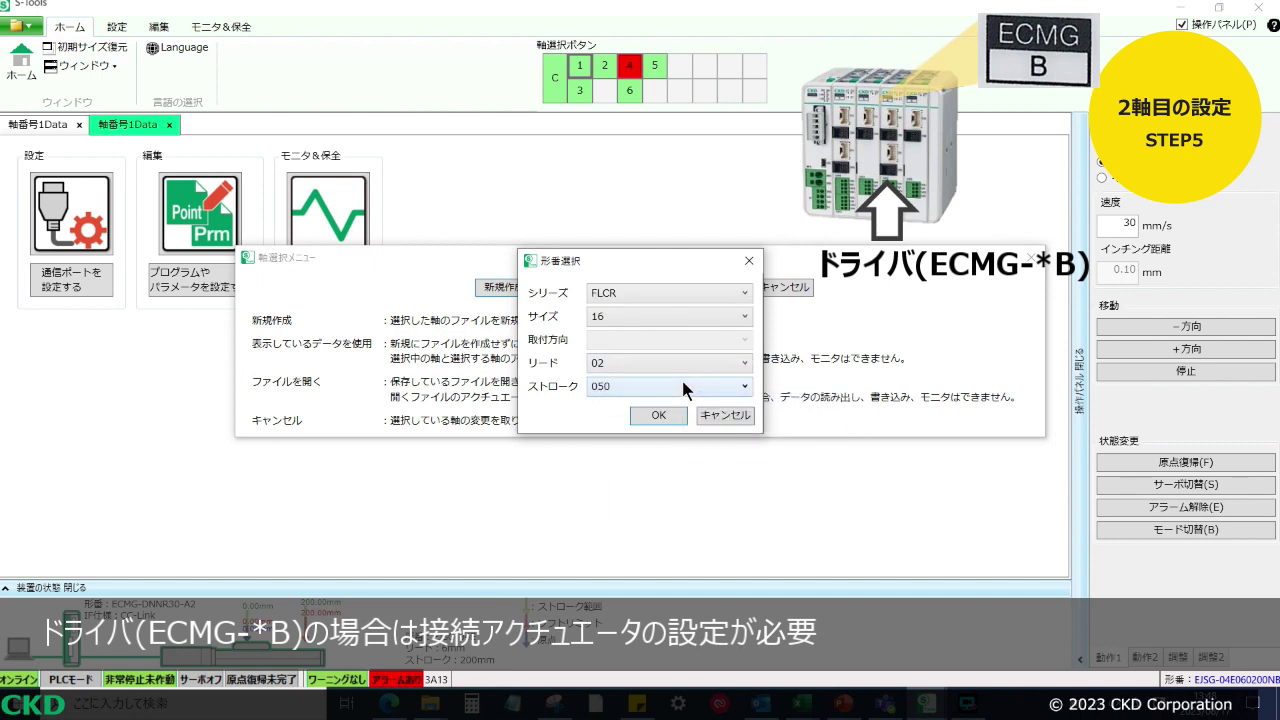
left_click(684, 385)
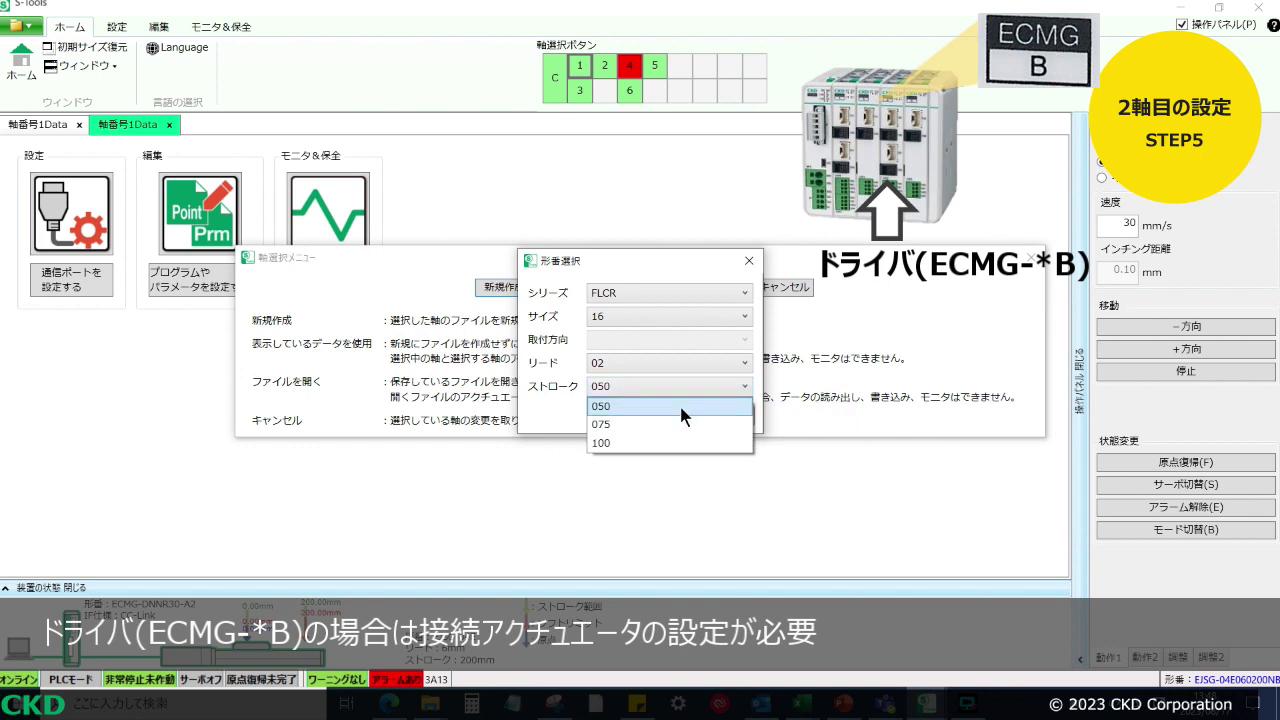
left_click(681, 408)
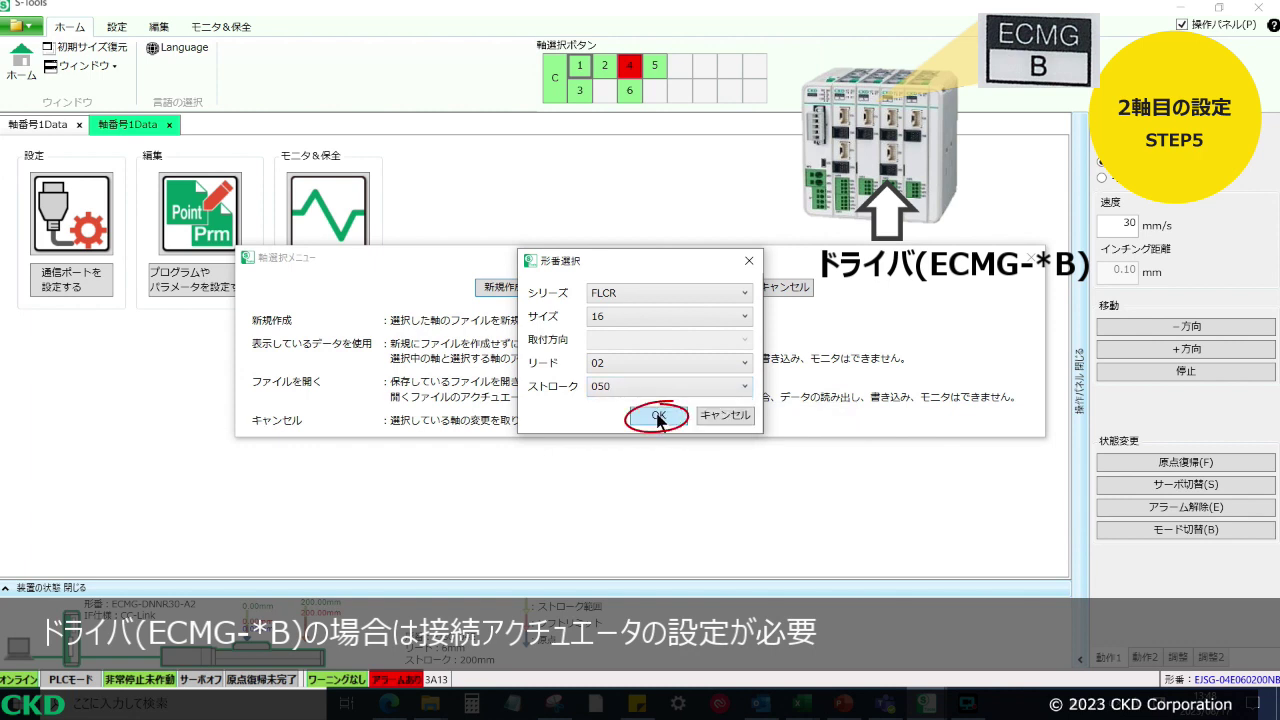
left_click(658, 416)
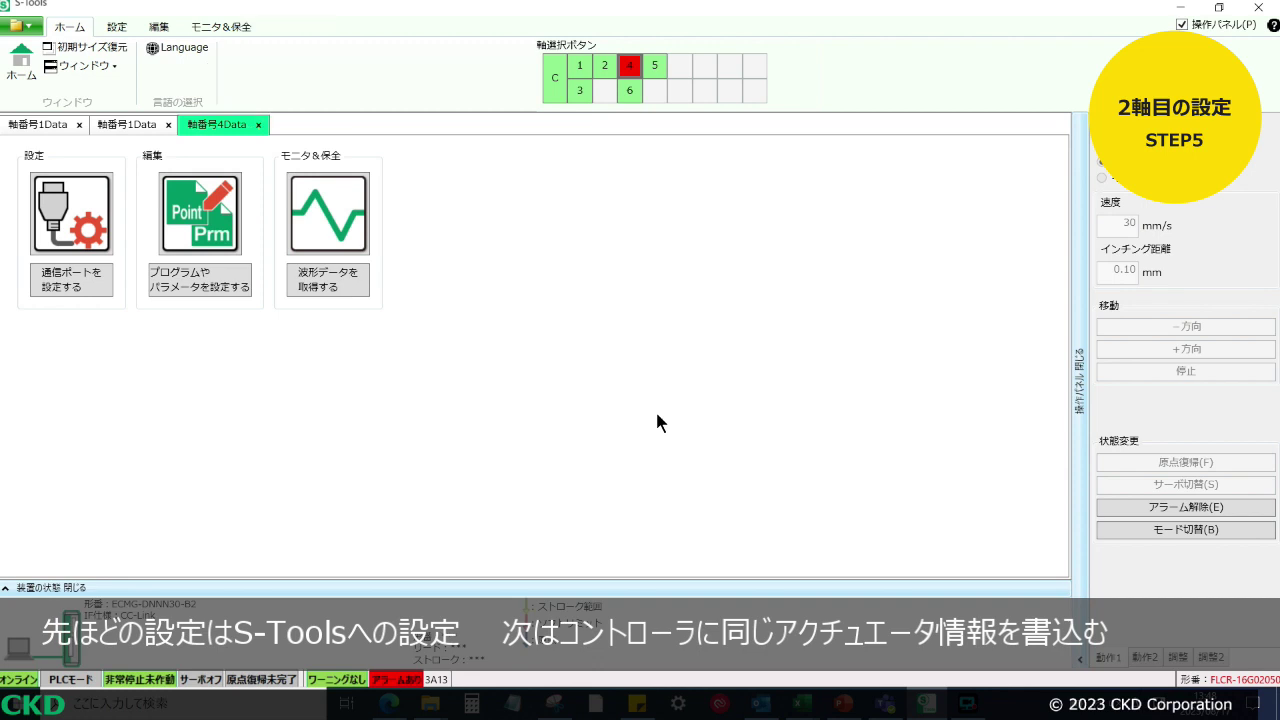
Switch from PLC mode to TOOL mode and open the actuator settings for axis 4
left_click(1121, 529)
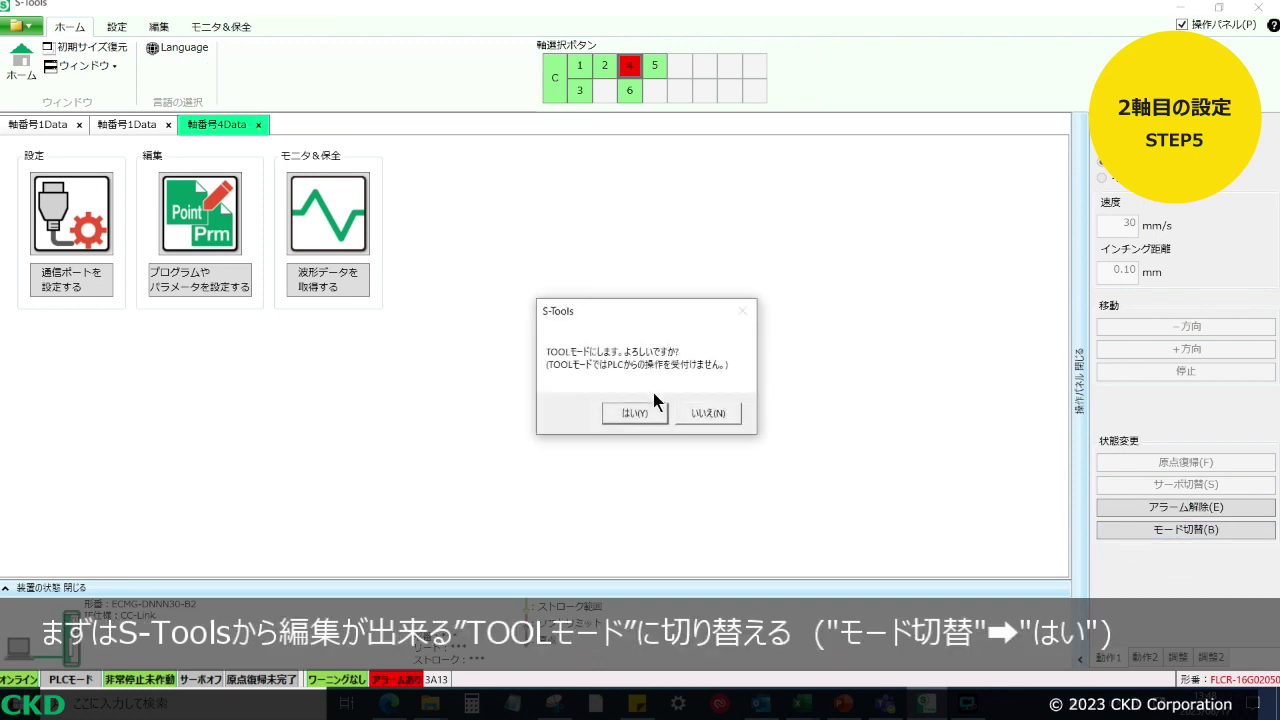
left_click(645, 414)
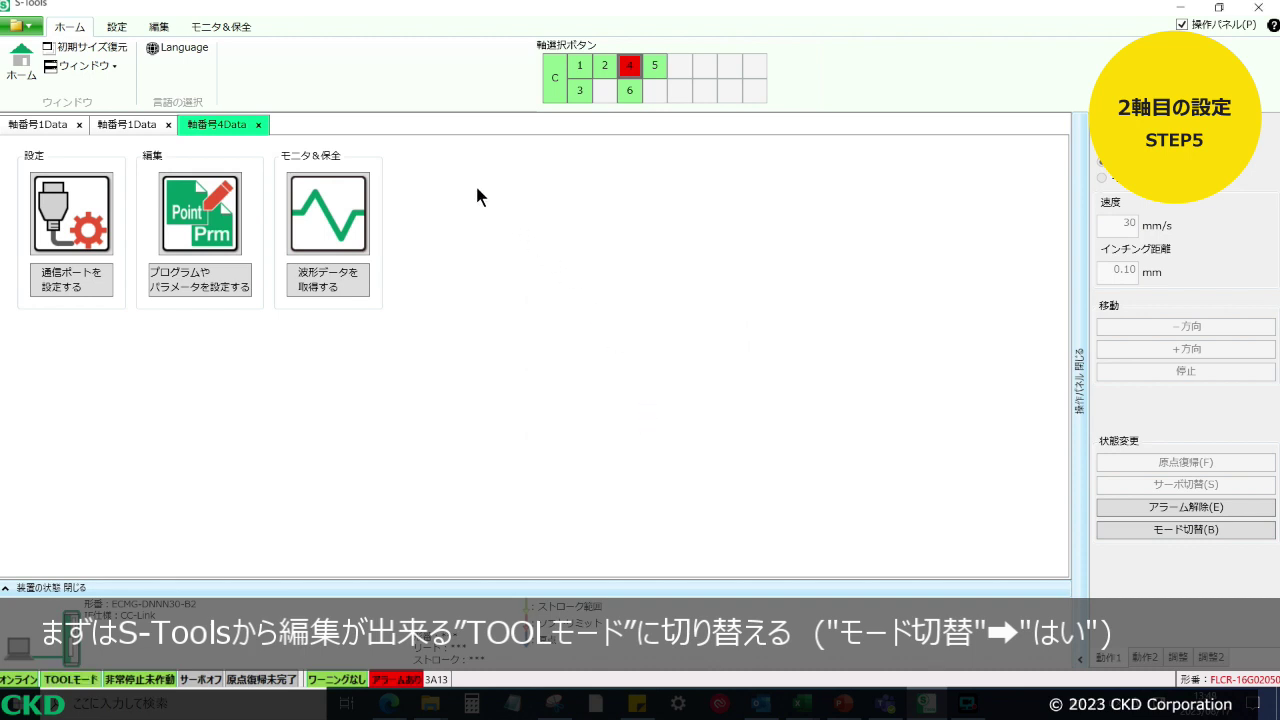
left_click(117, 30)
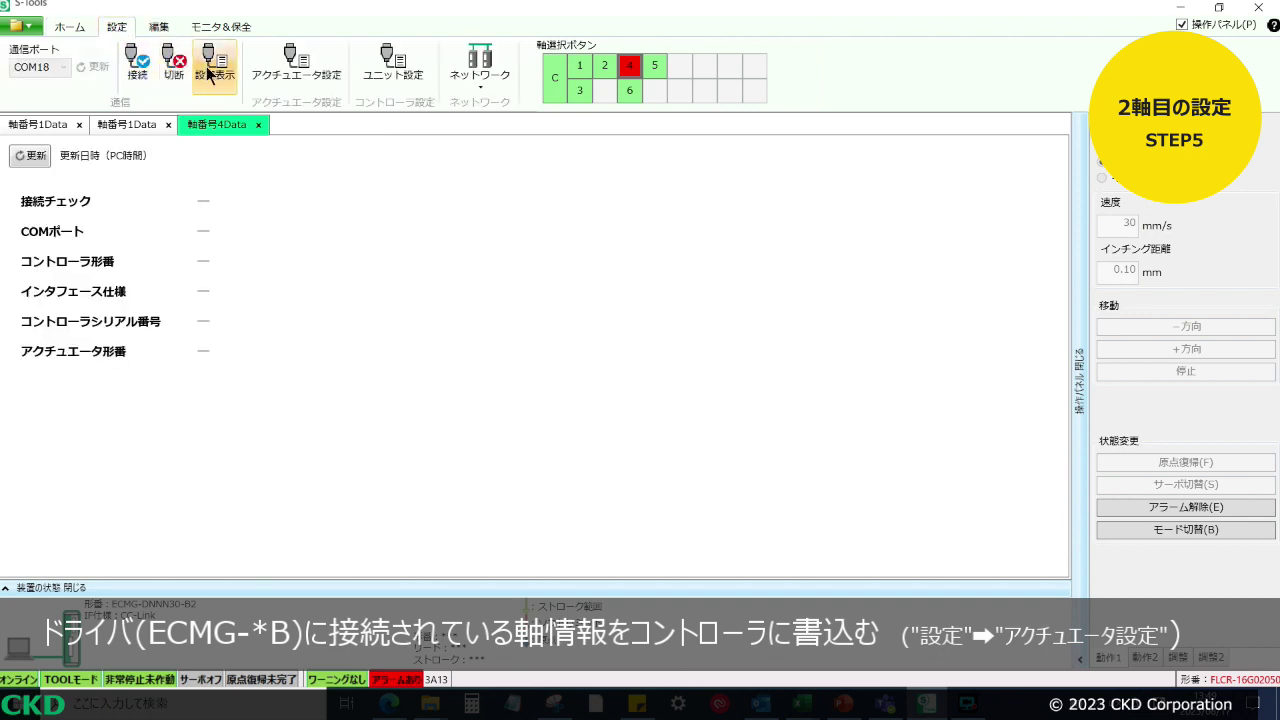
left_click(300, 79)
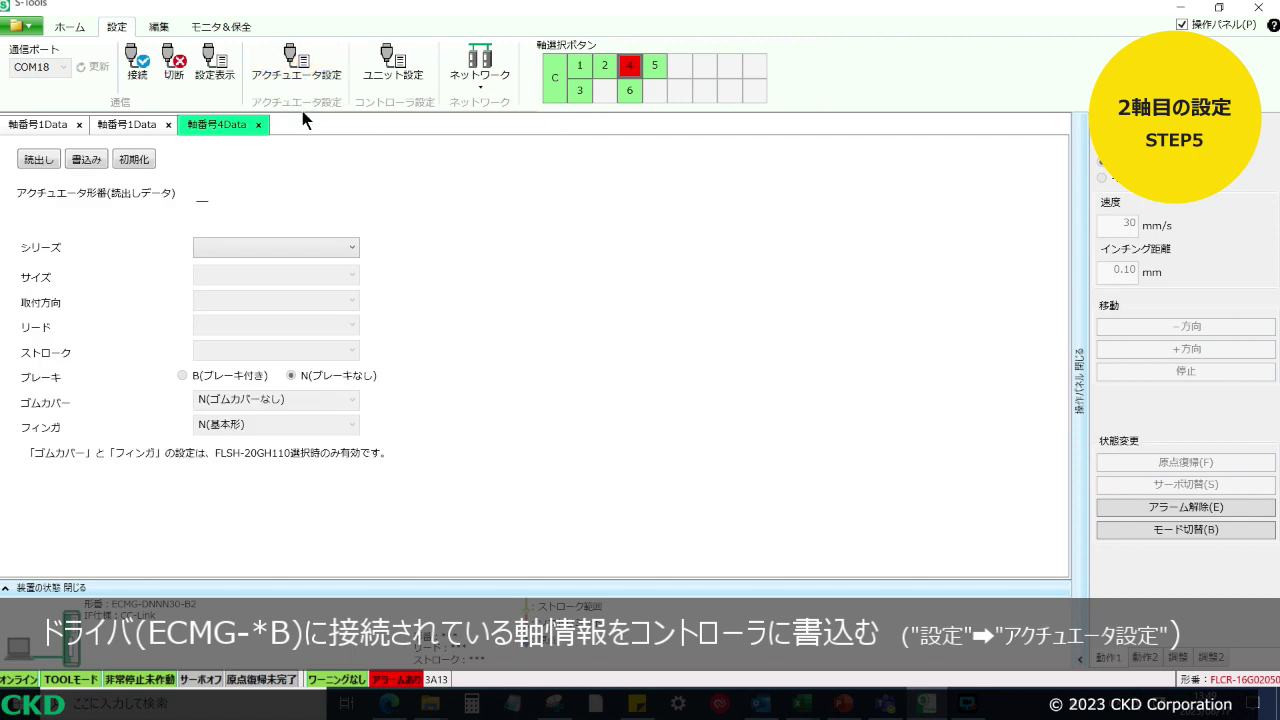
Set axis 4's actuator information to series FLCR, size 16, lead 02 and stroke 050
left_click(319, 245)
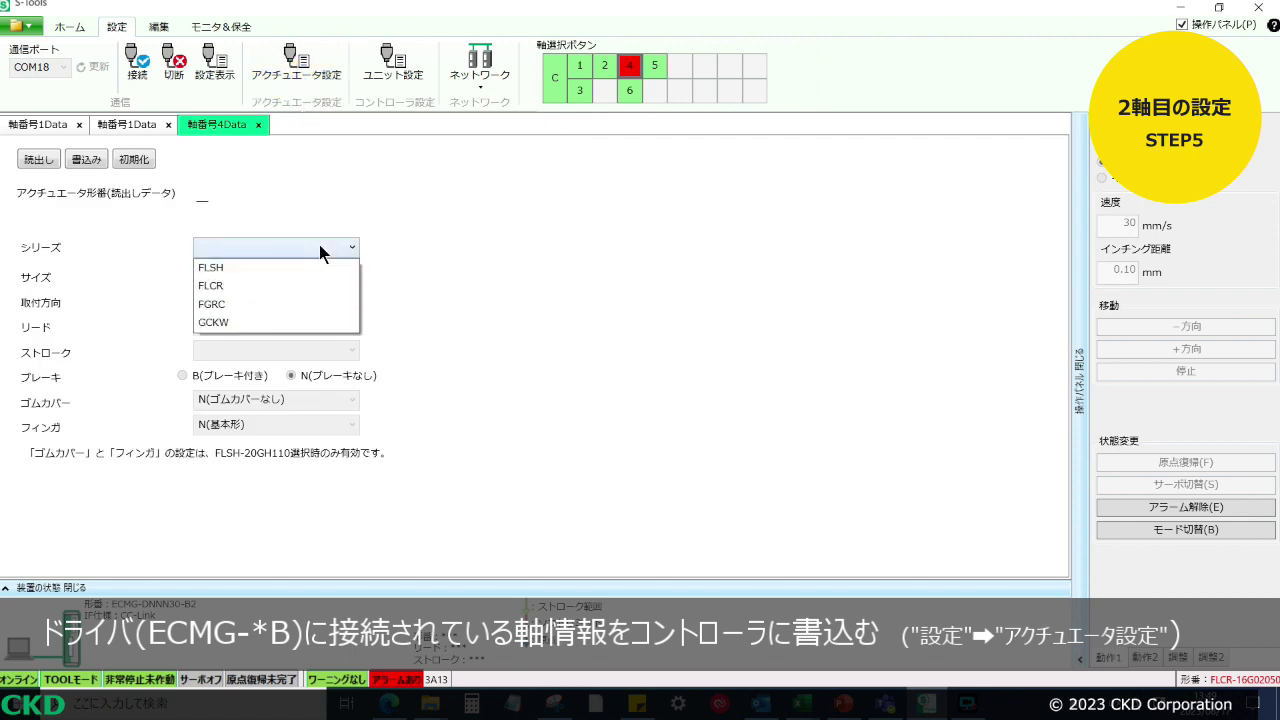
left_click(318, 285)
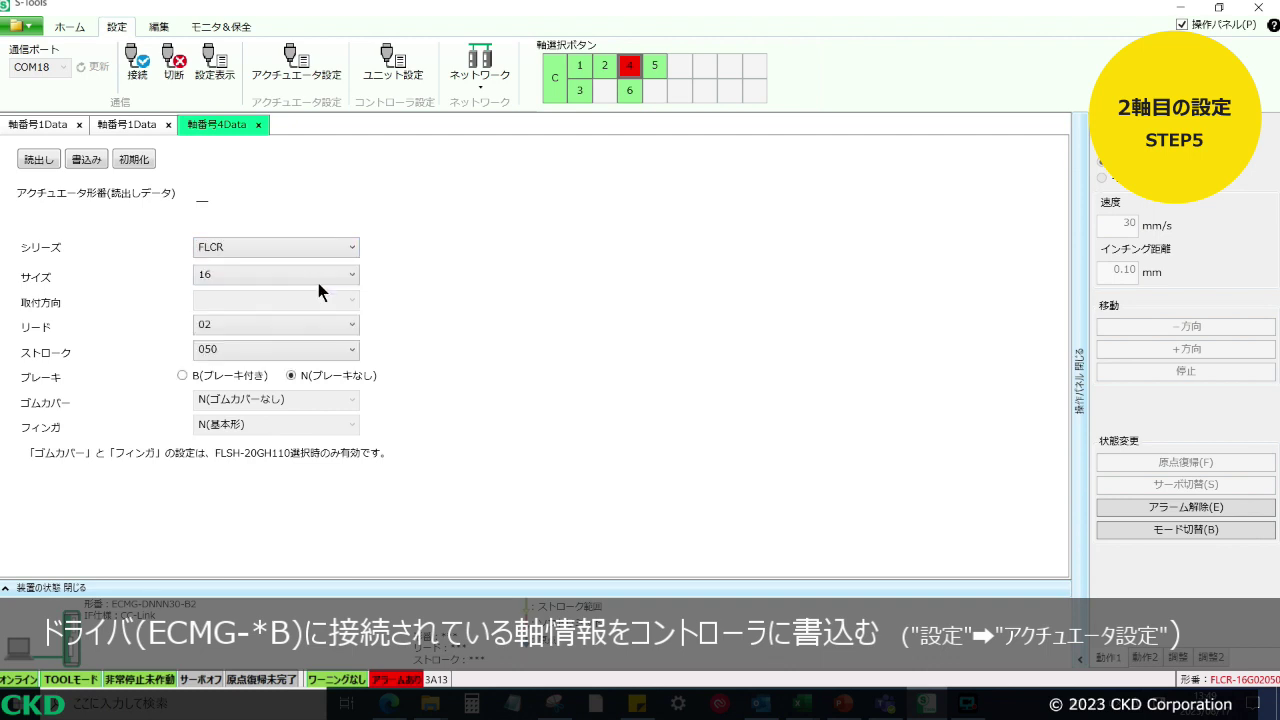
left_click(318, 276)
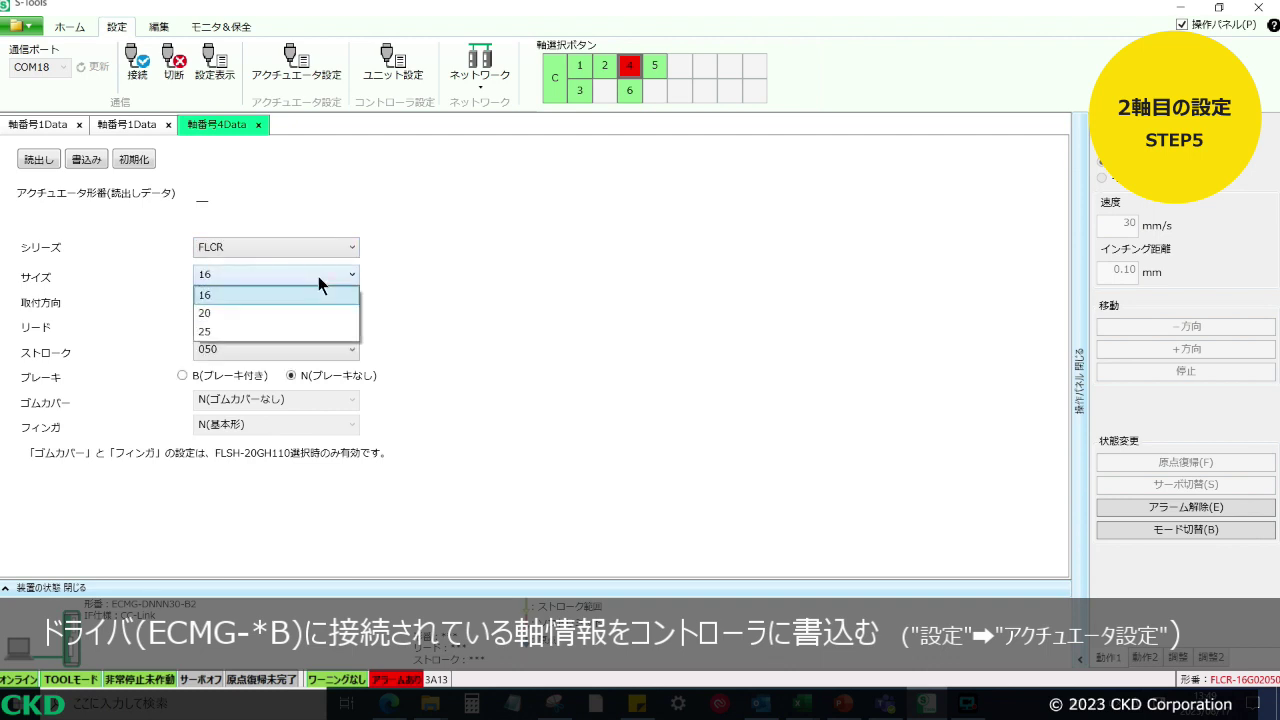
left_click(319, 296)
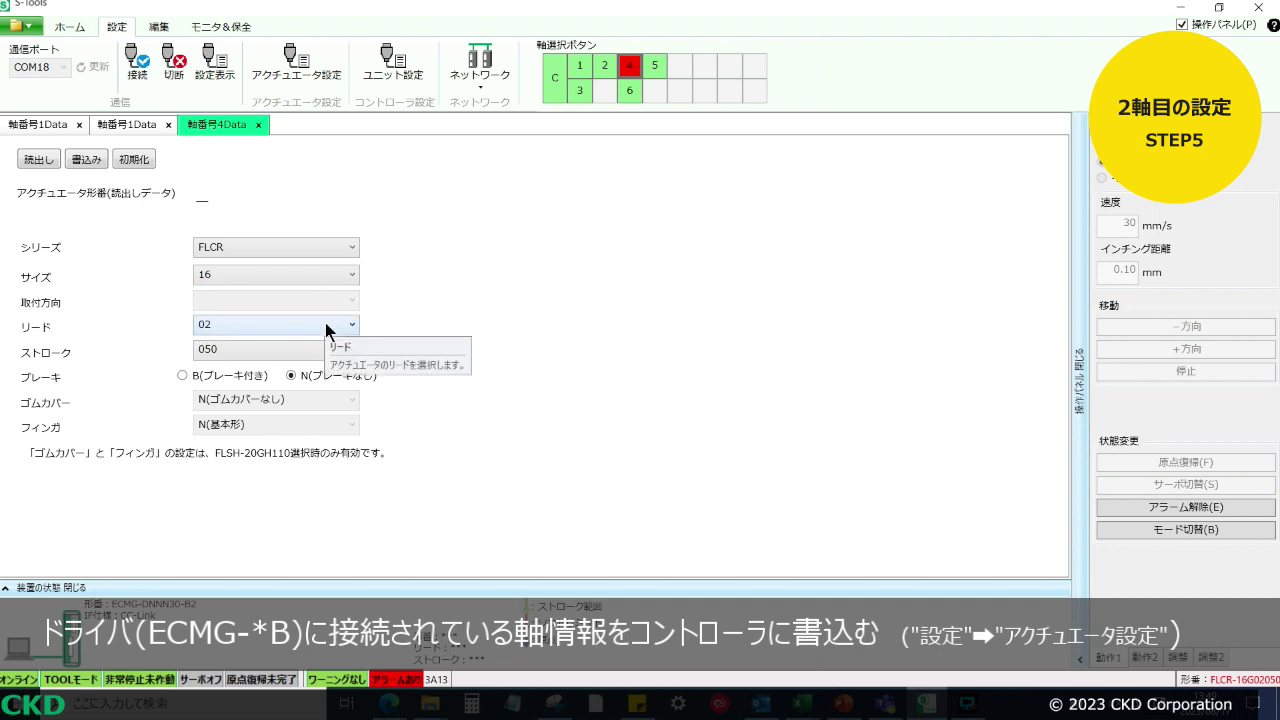
left_click(326, 328)
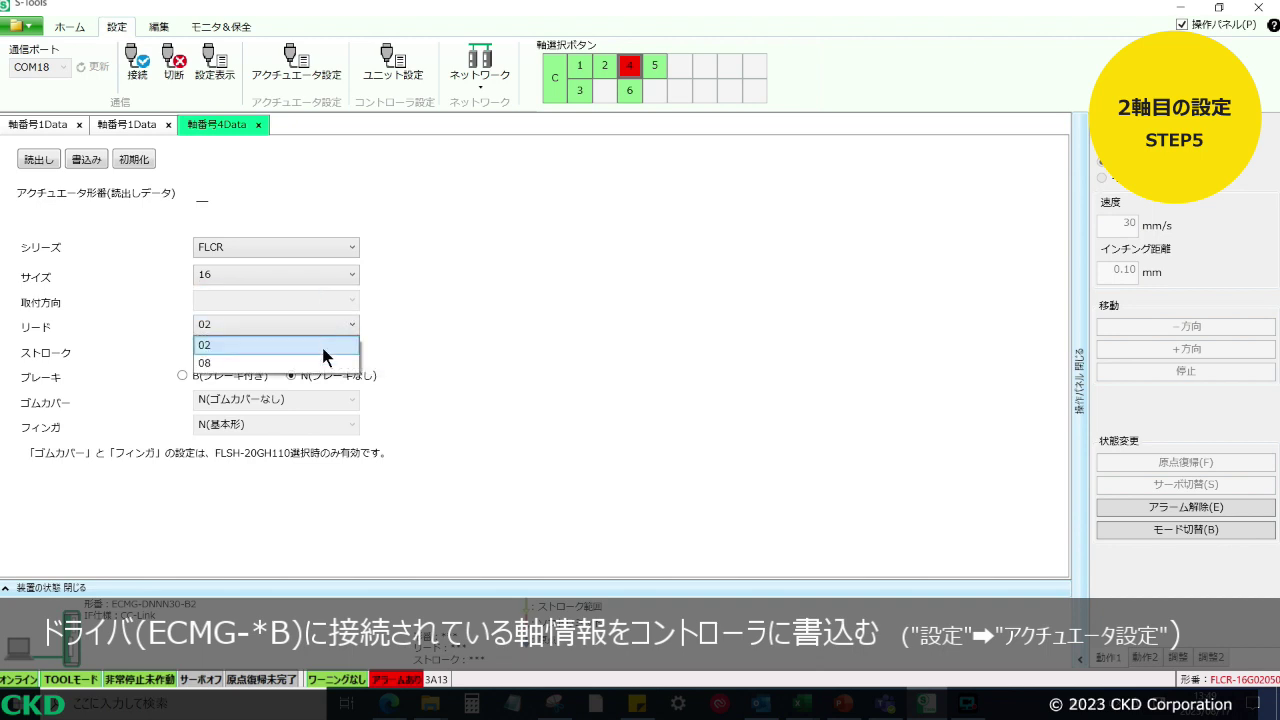
left_click(323, 345)
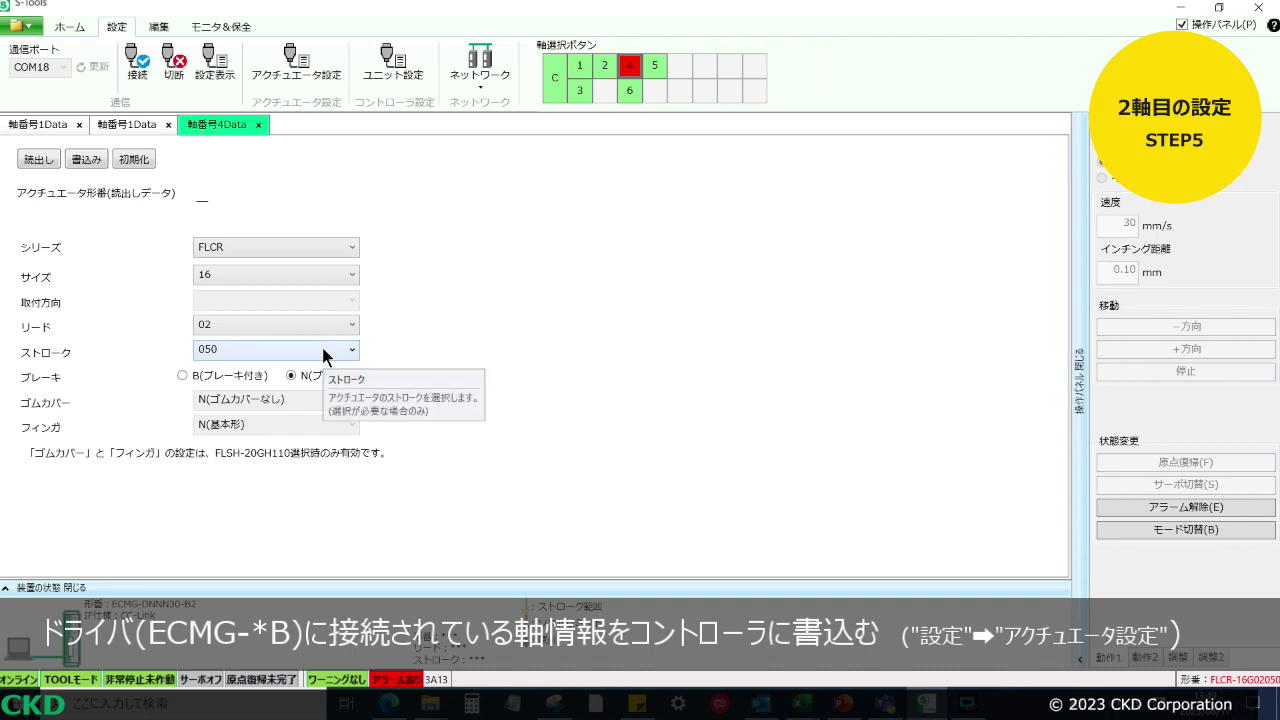
left_click(326, 352)
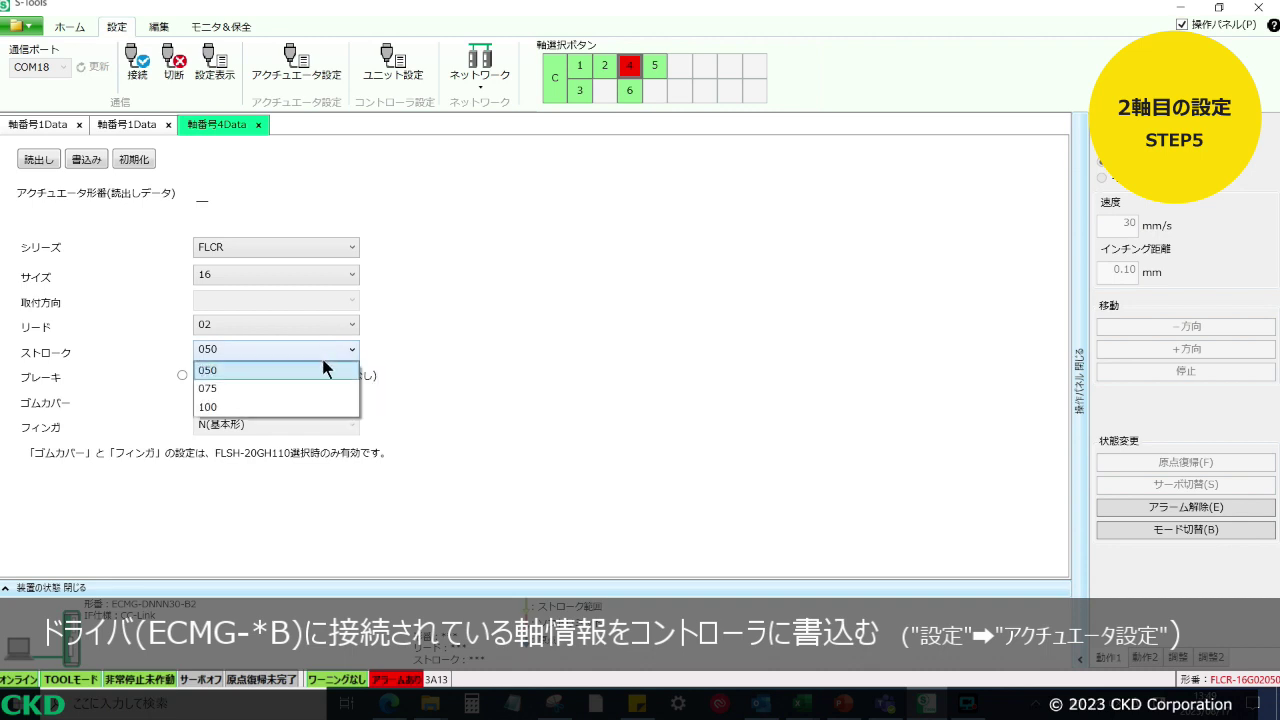
left_click(323, 373)
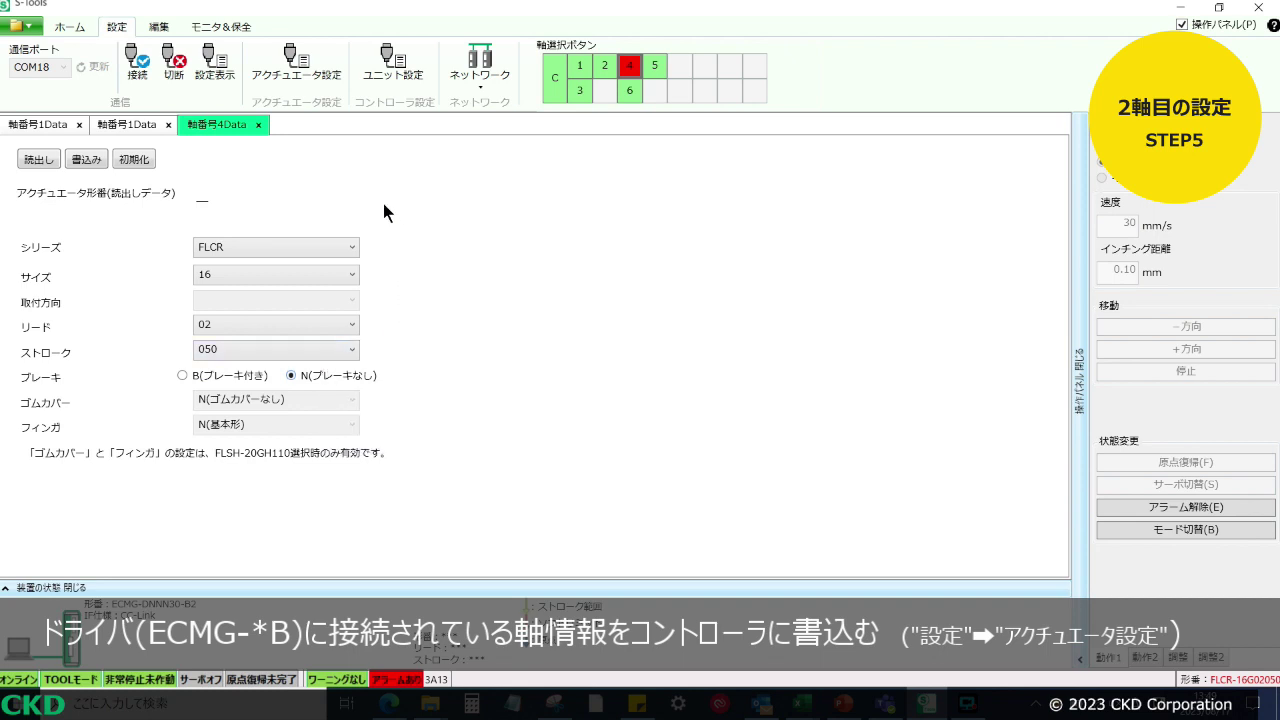
Write axis 4's actuator information to the controller with a software reset, and read the actuator model back to check it
left_click(87, 160)
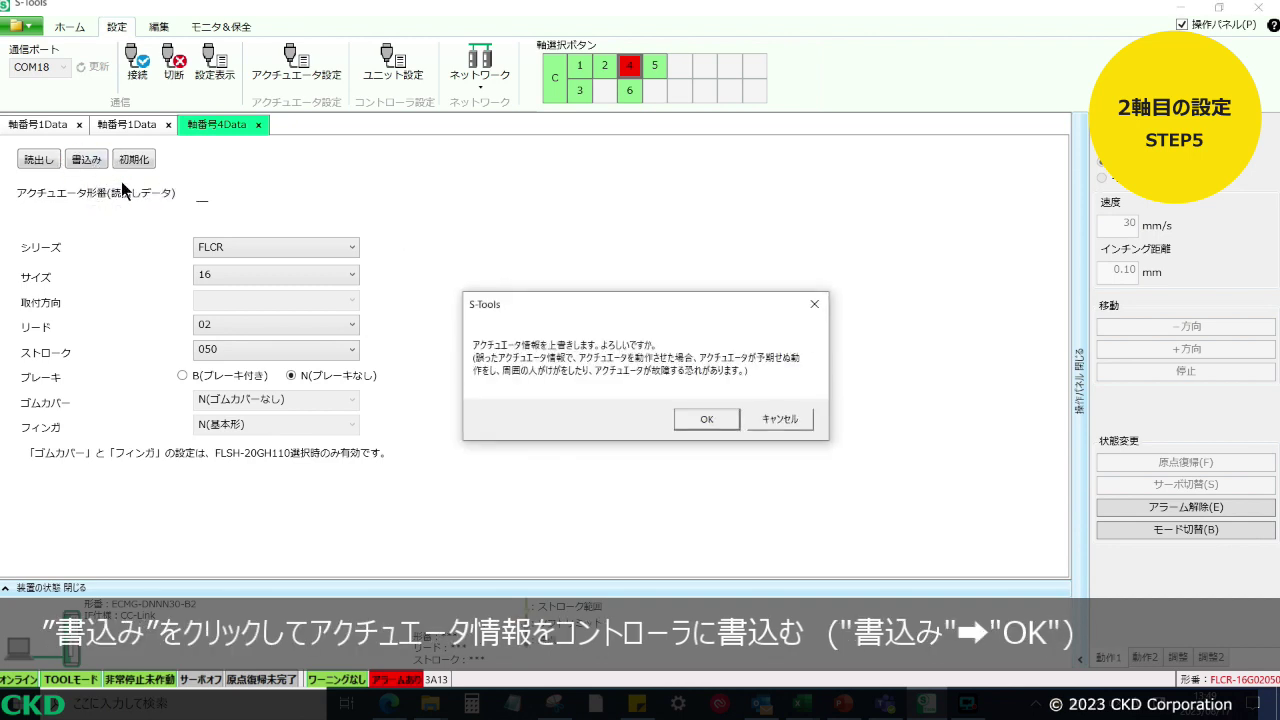
left_click(703, 419)
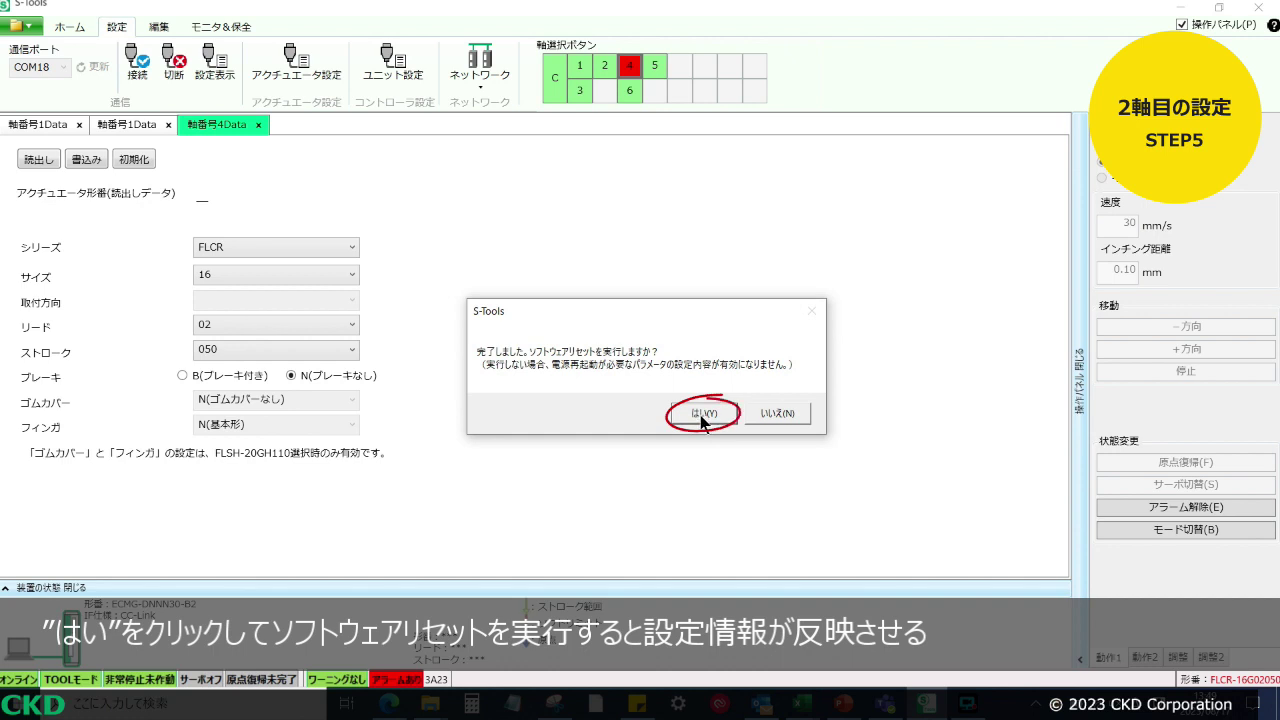
left_click(703, 414)
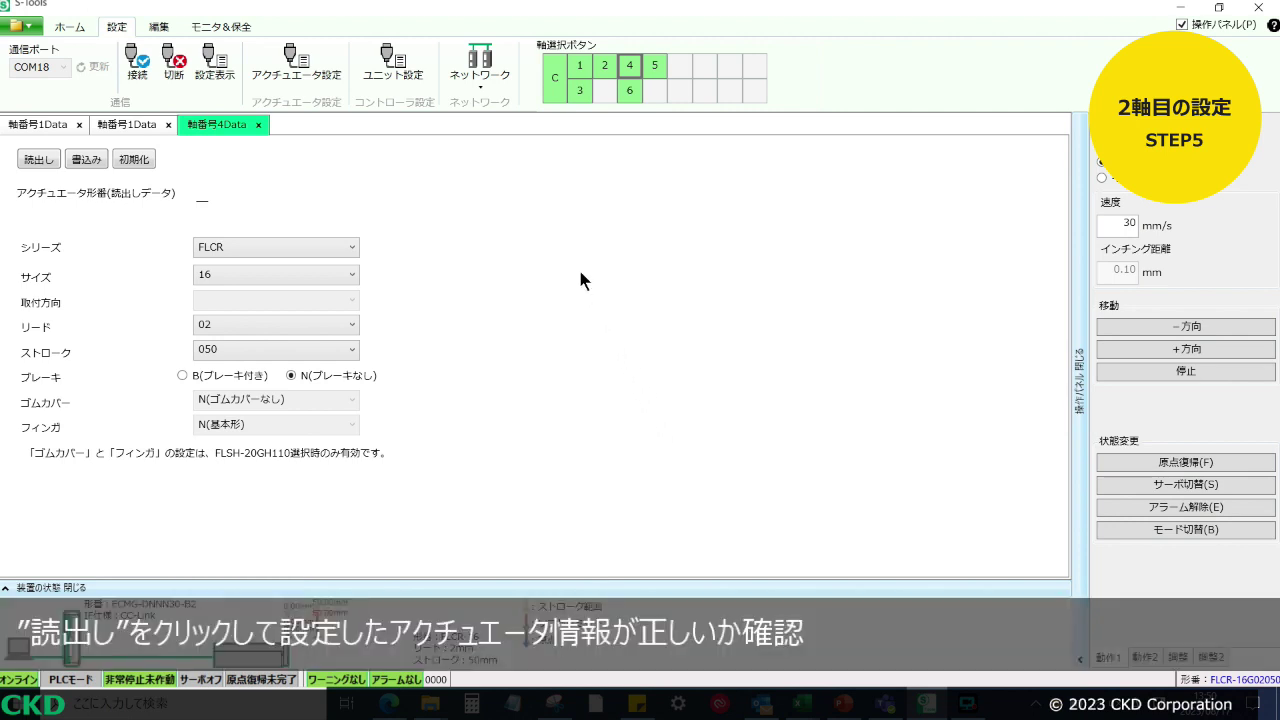
left_click(38, 162)
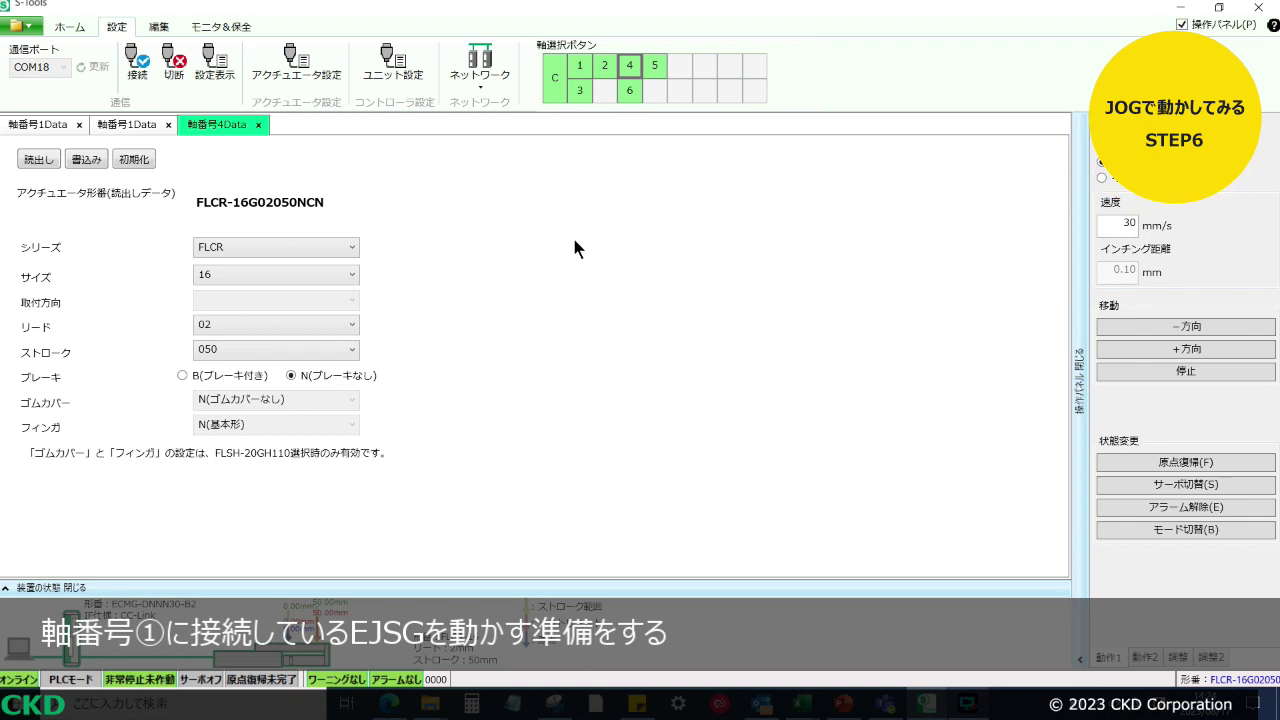
Change the selected axis to number 1, using the data already displayed instead of a new file
left_click(580, 70)
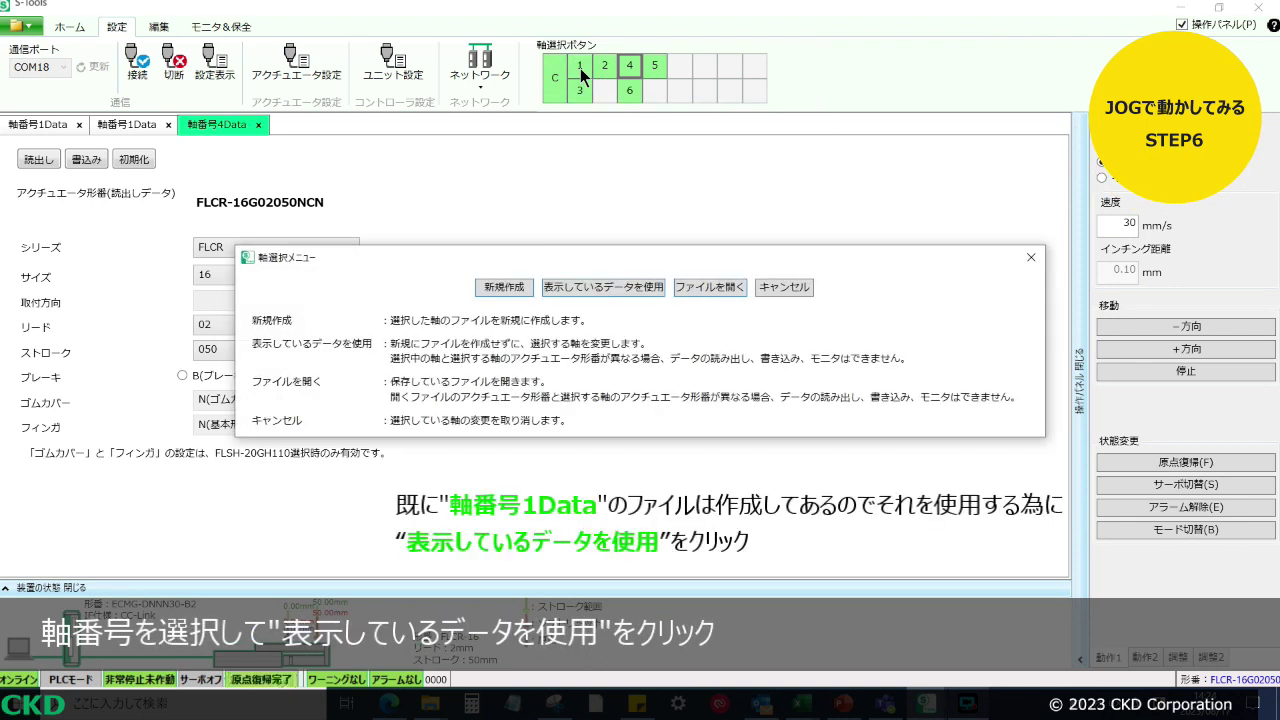
left_click(577, 288)
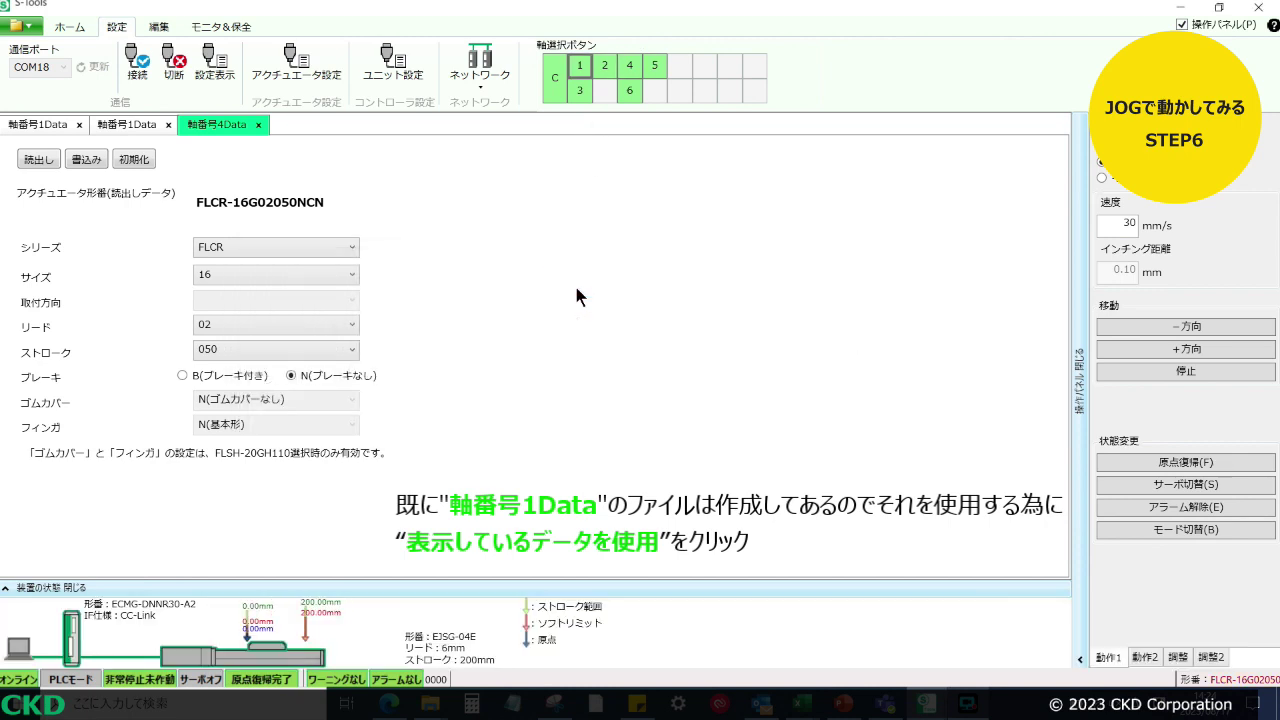
Bring up the first axis 1 data file with the unit settings and switch the controller from PLC mode to TOOL mode
left_click(58, 128)
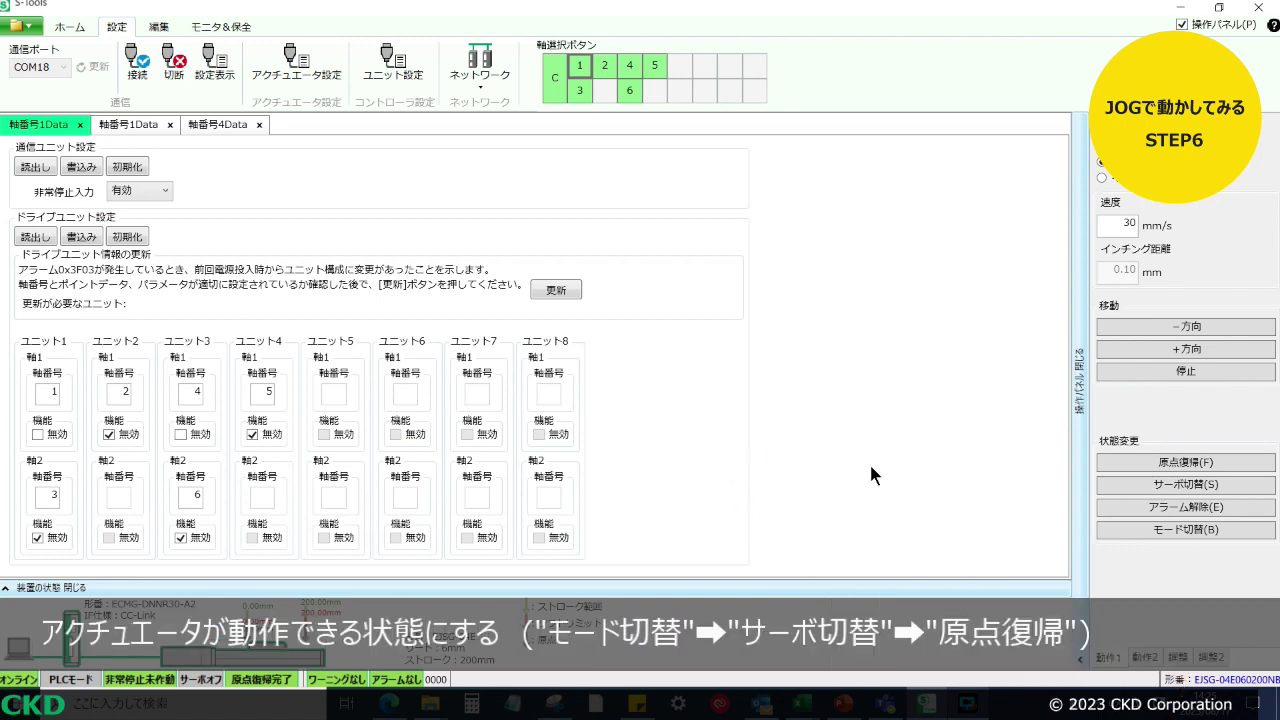
left_click(1123, 528)
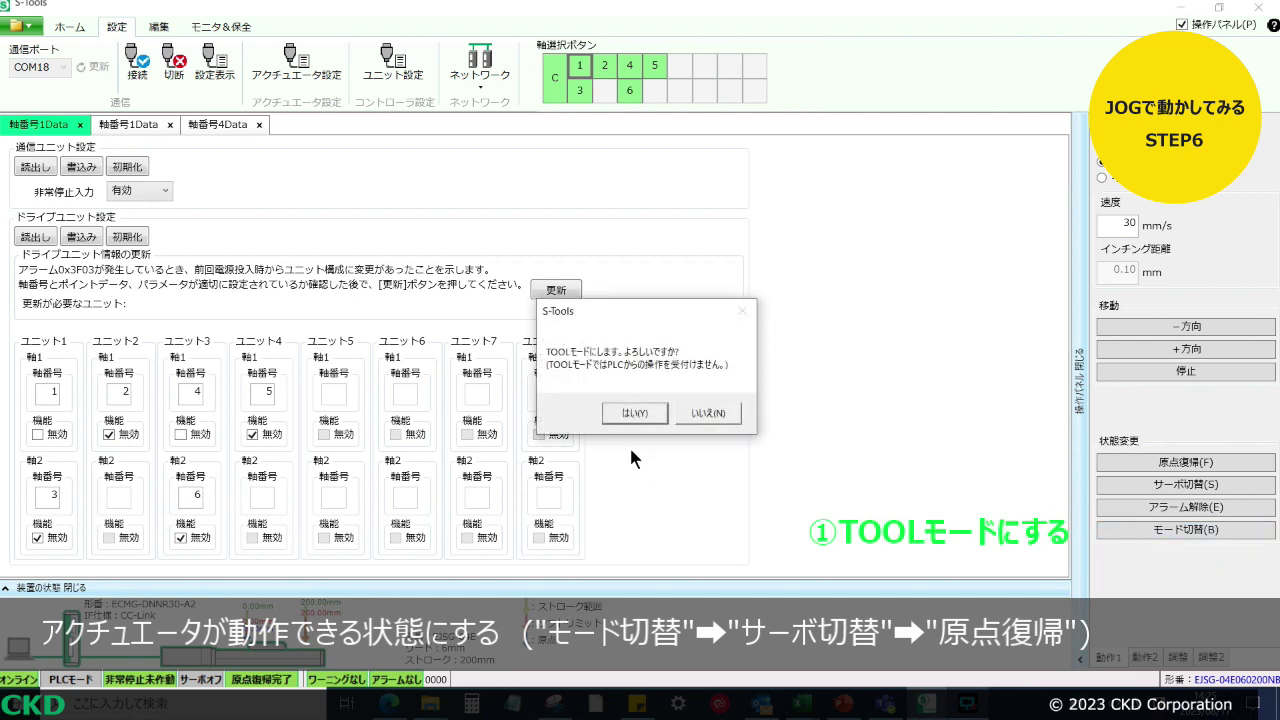
left_click(632, 416)
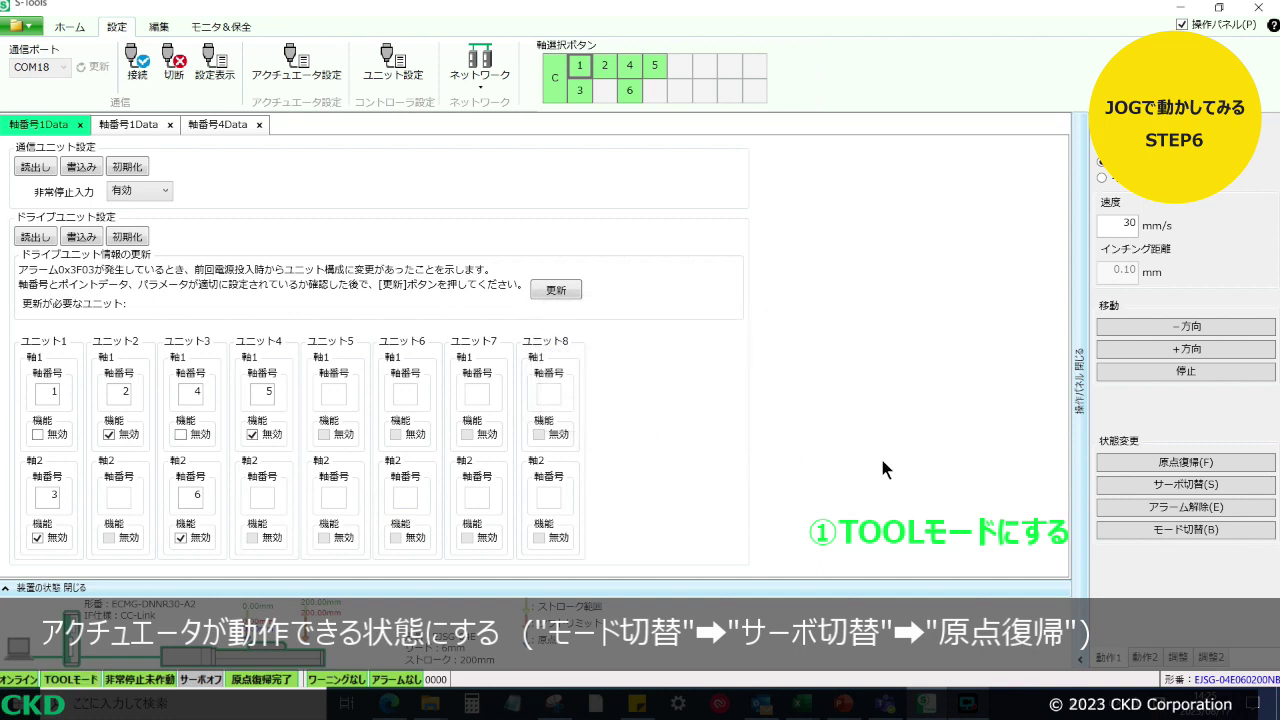
Turn the servo on for axis 1 and return the actuator to its origin
left_click(1136, 486)
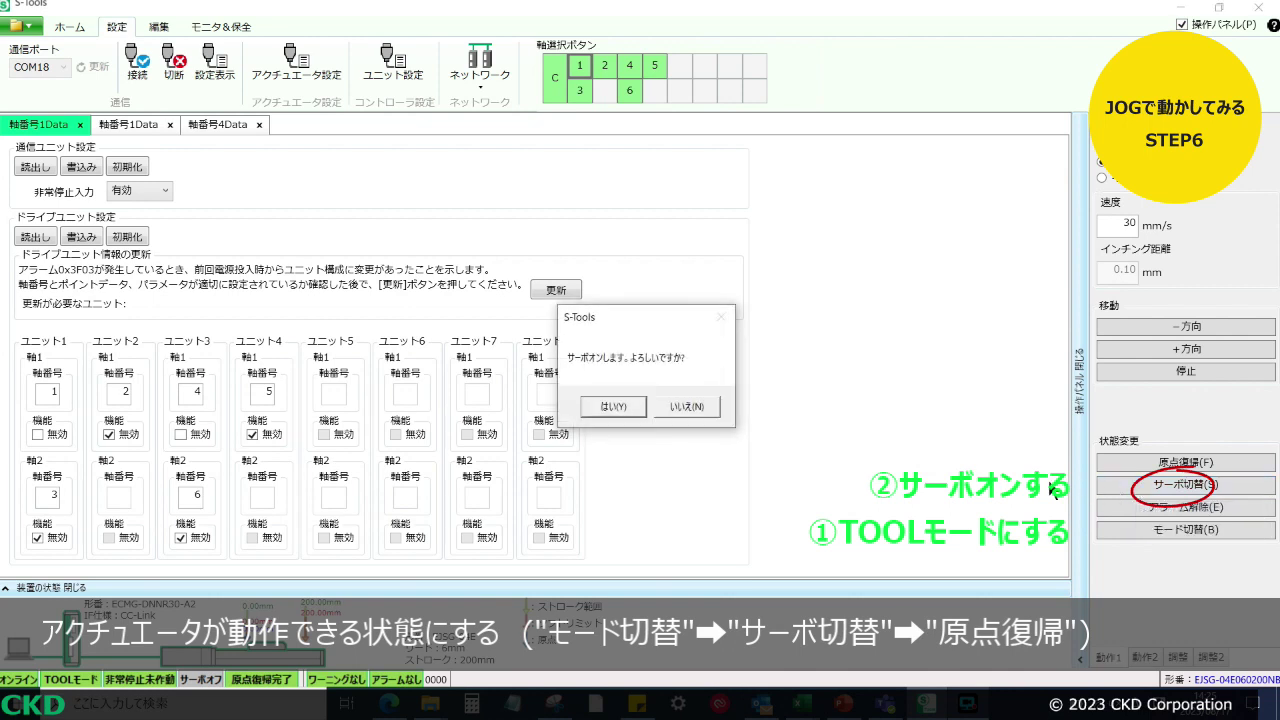
left_click(617, 407)
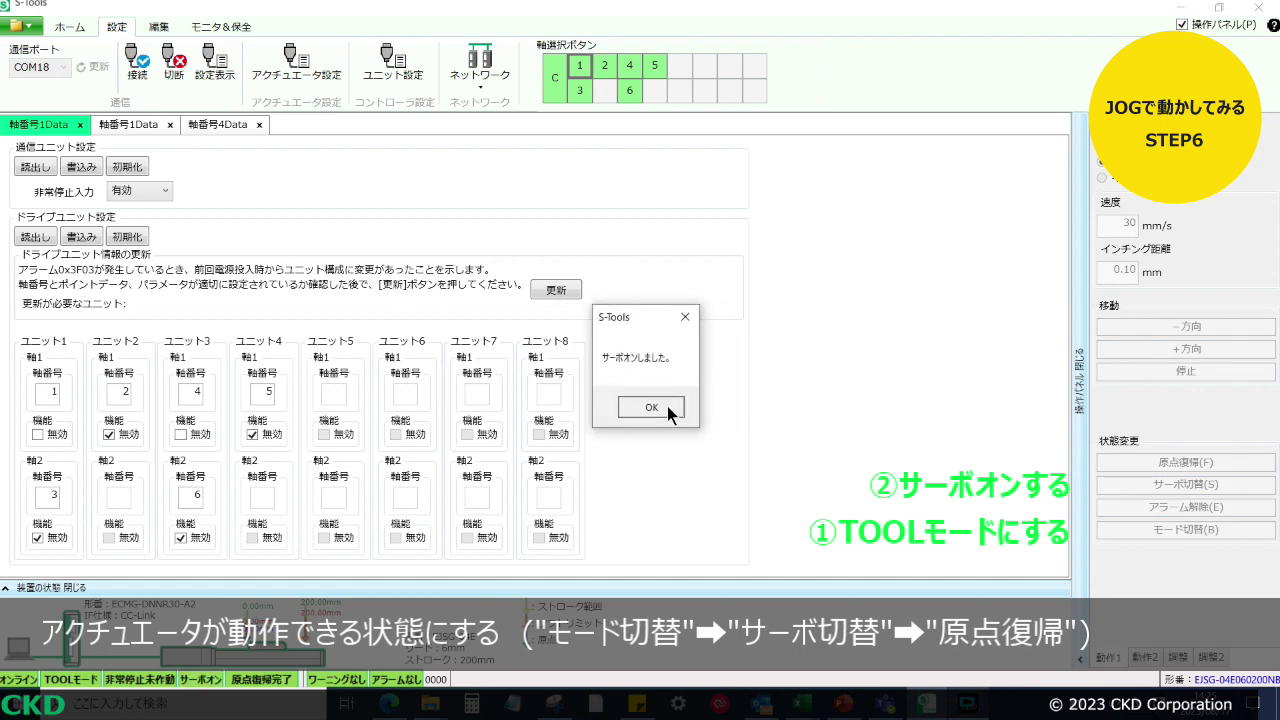
left_click(667, 406)
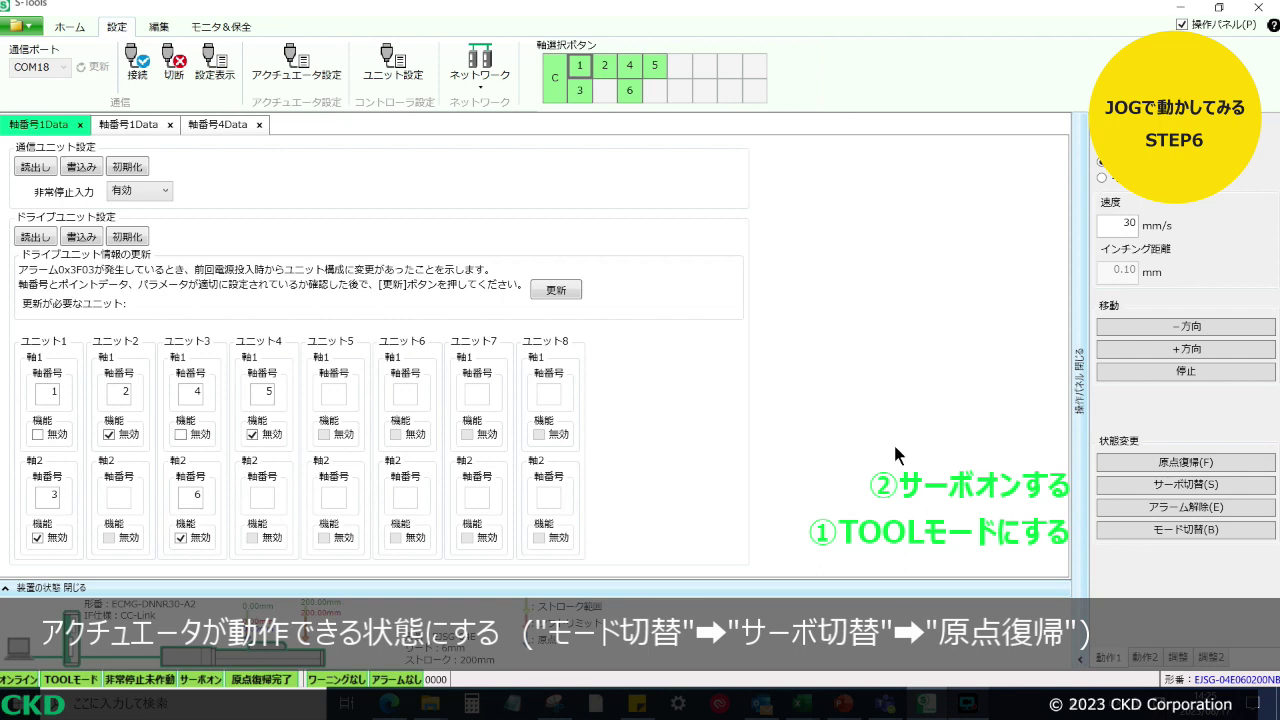
left_click(1121, 463)
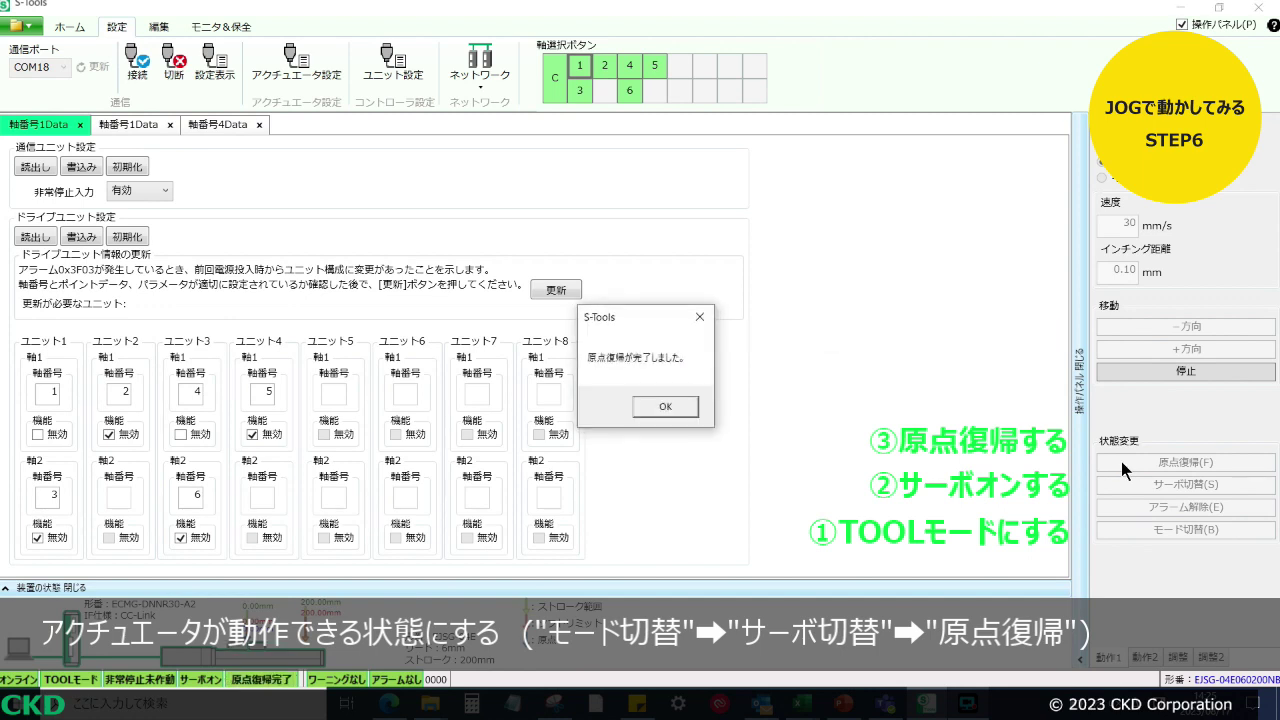
left_click(664, 407)
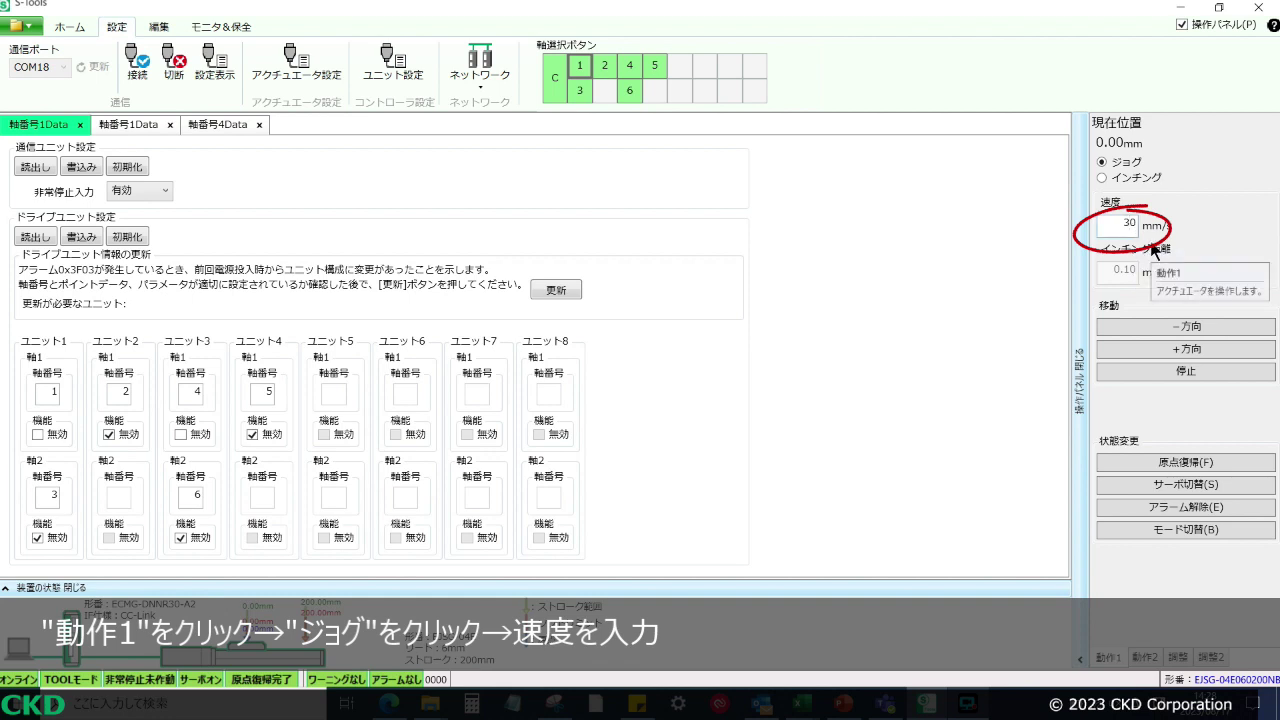
Jog axis 1 at 20 mm/s in the plus direction to about 77 mm and back in the minus direction
type("2")
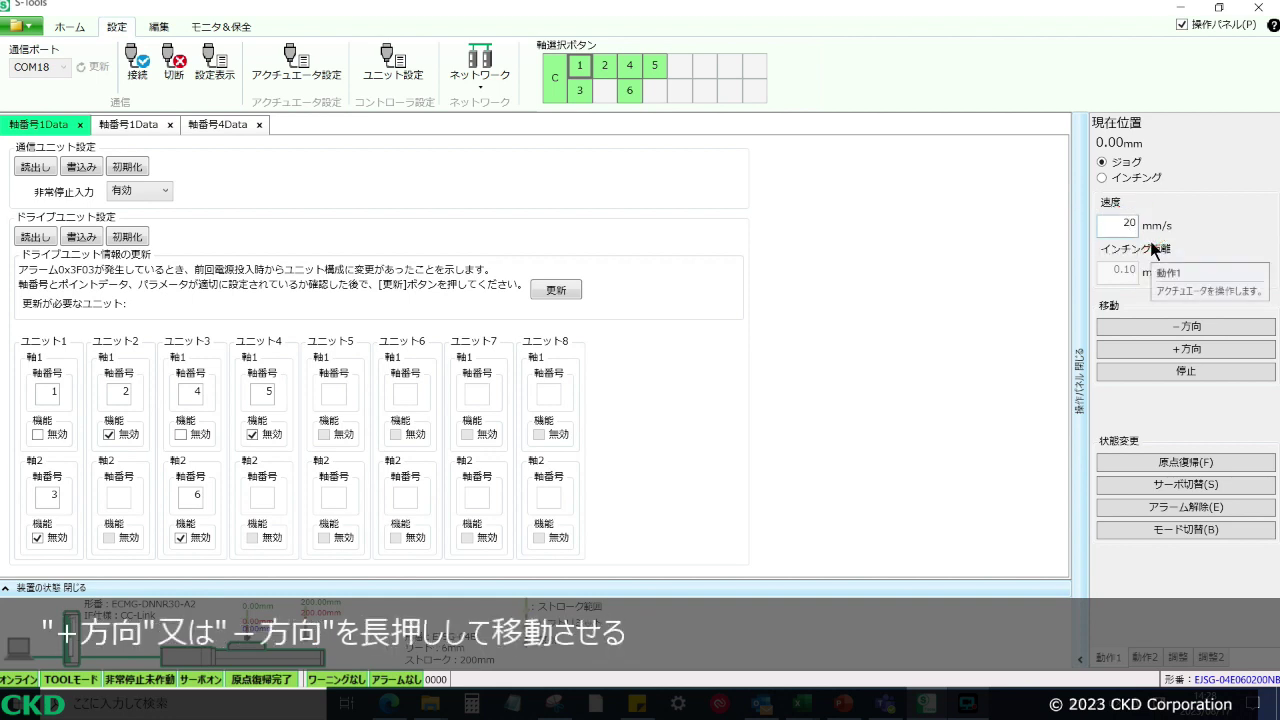
left_click(1198, 351)
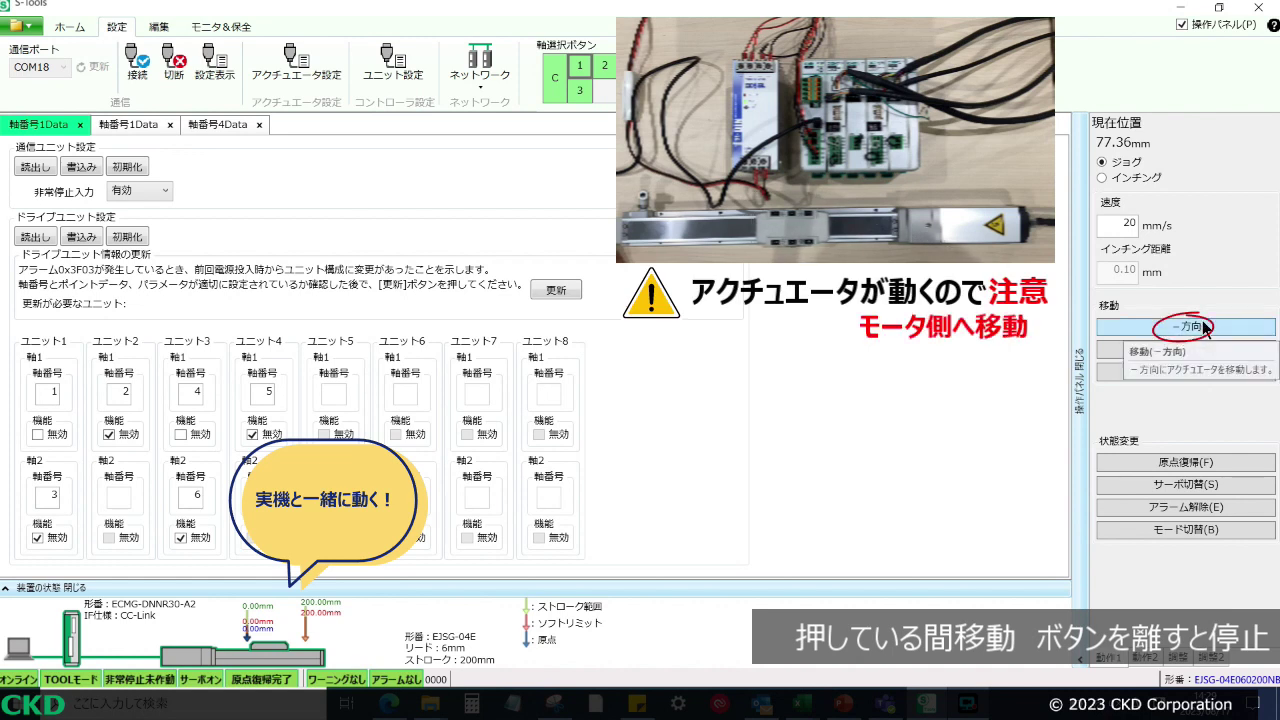
left_click(1205, 328)
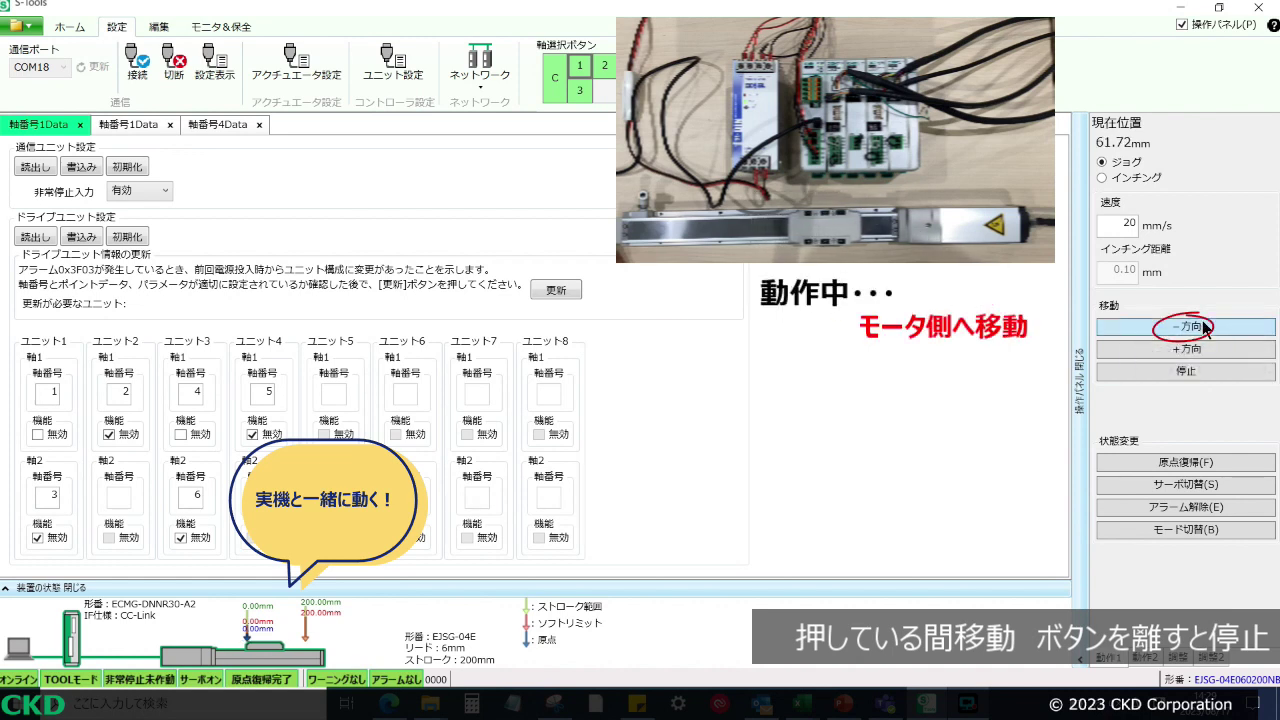